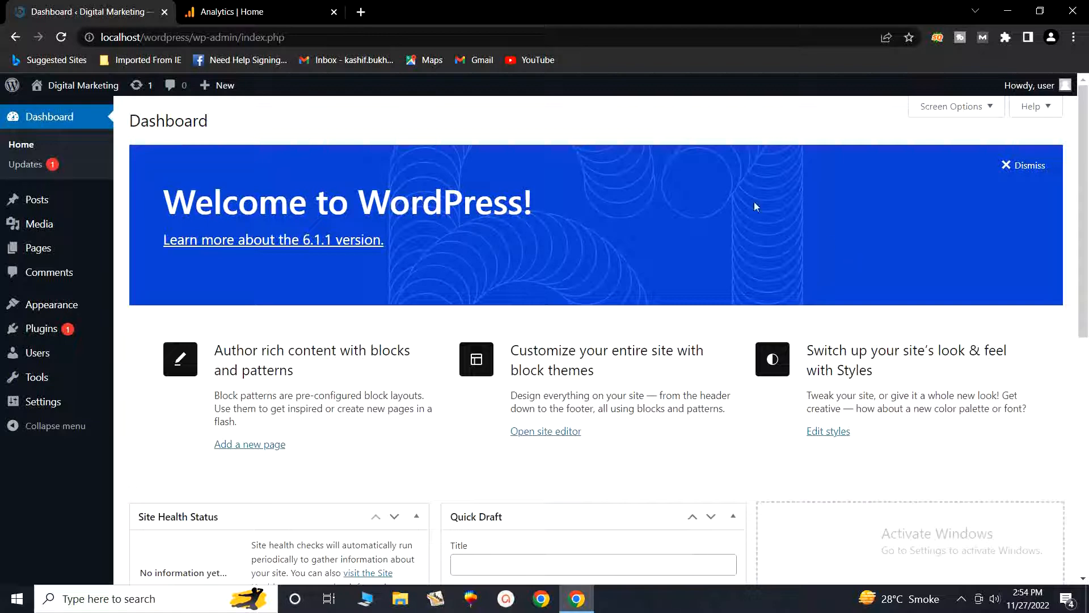
Step: Open the web data stream's details from the Analytics property's admin Data Streams list
left_click(290, 9)
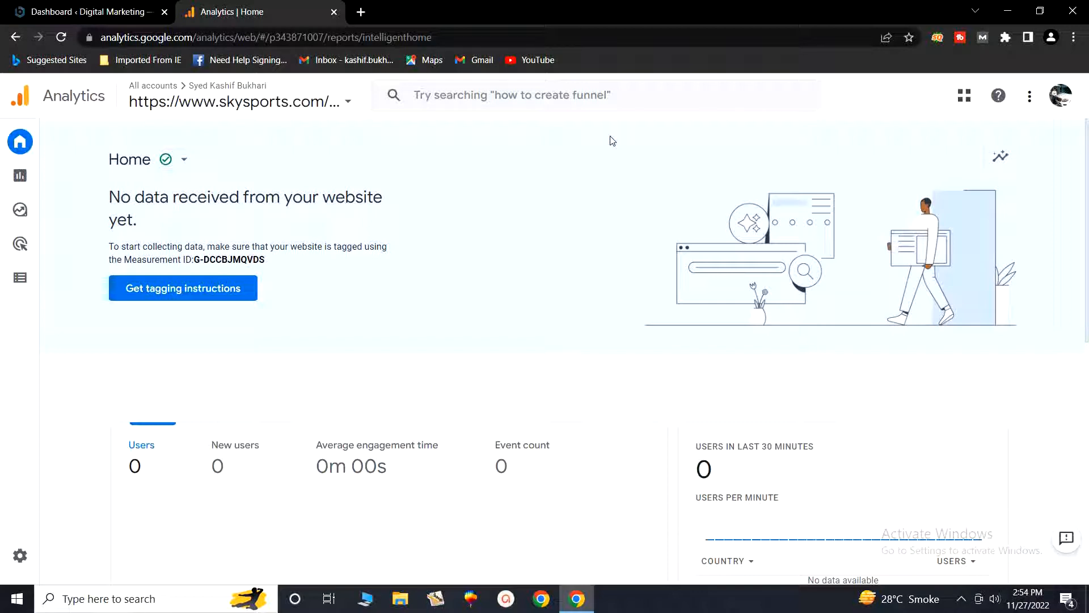
mouse_move(20, 136)
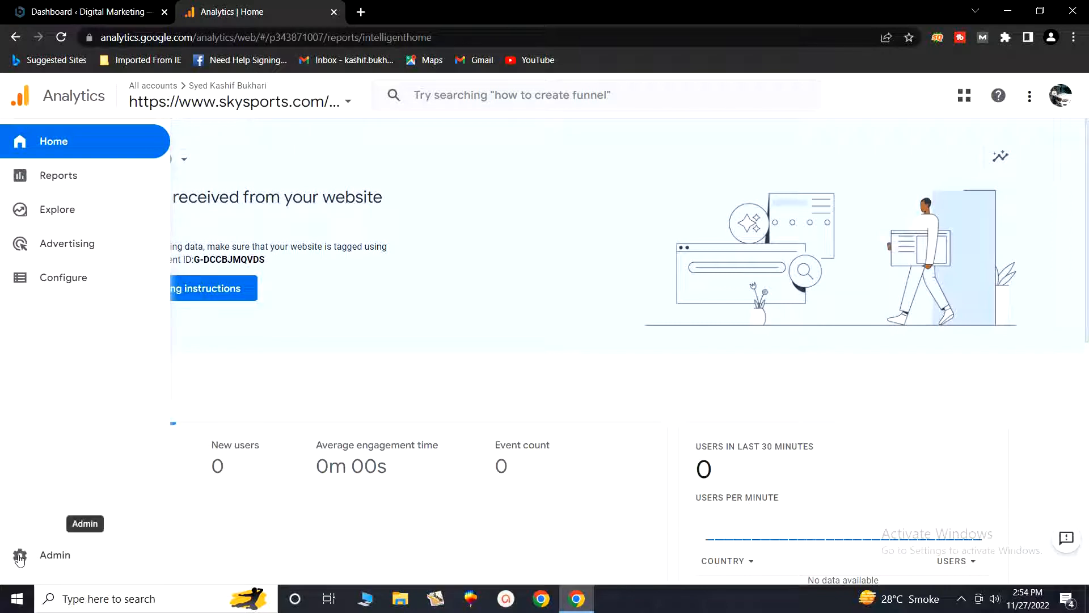
left_click(20, 556)
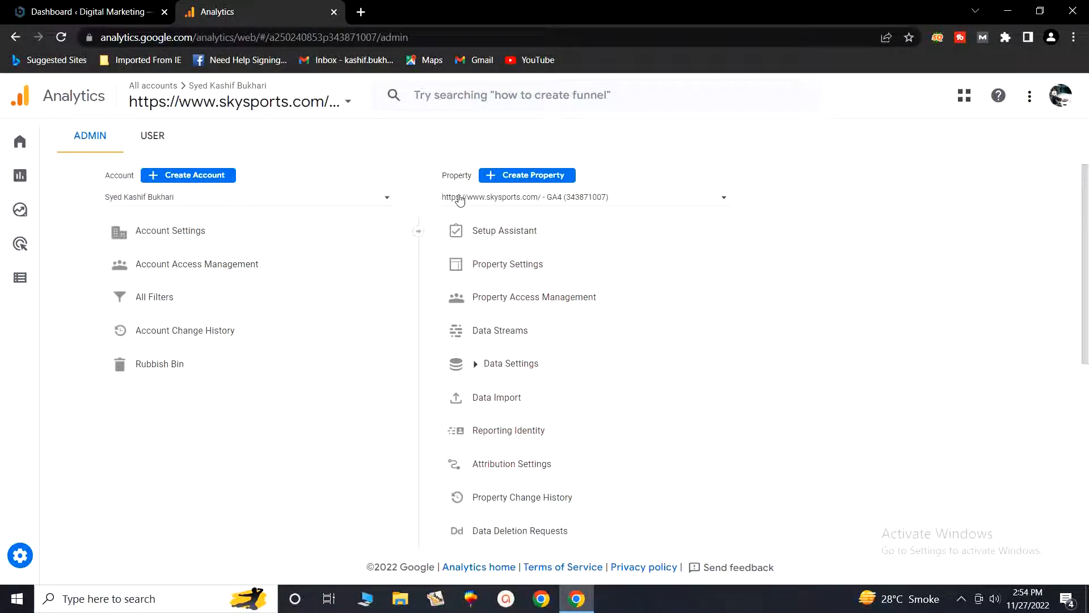
left_click(497, 333)
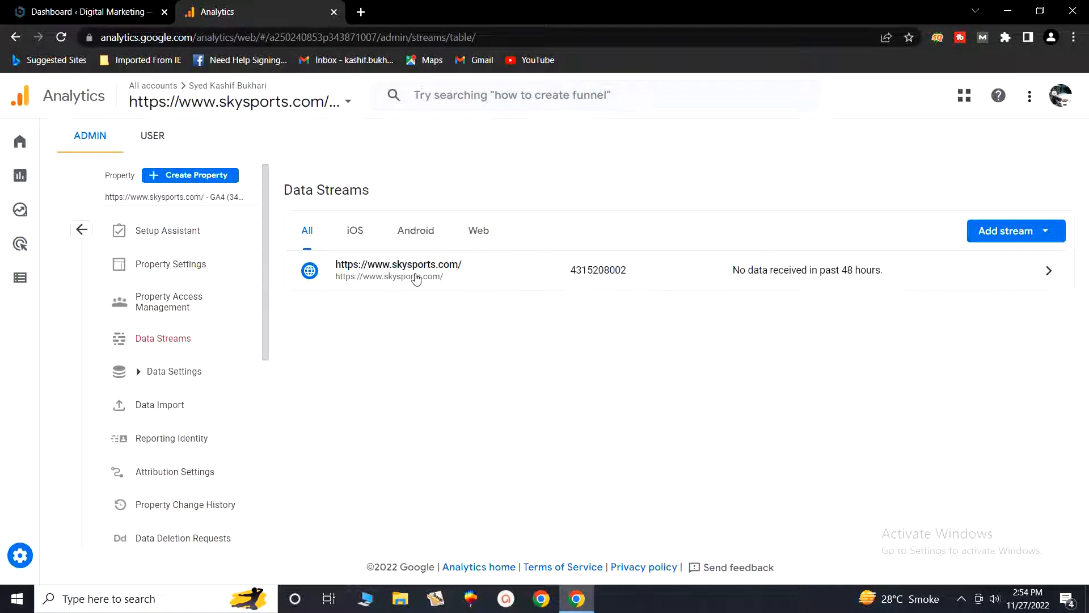
left_click(475, 281)
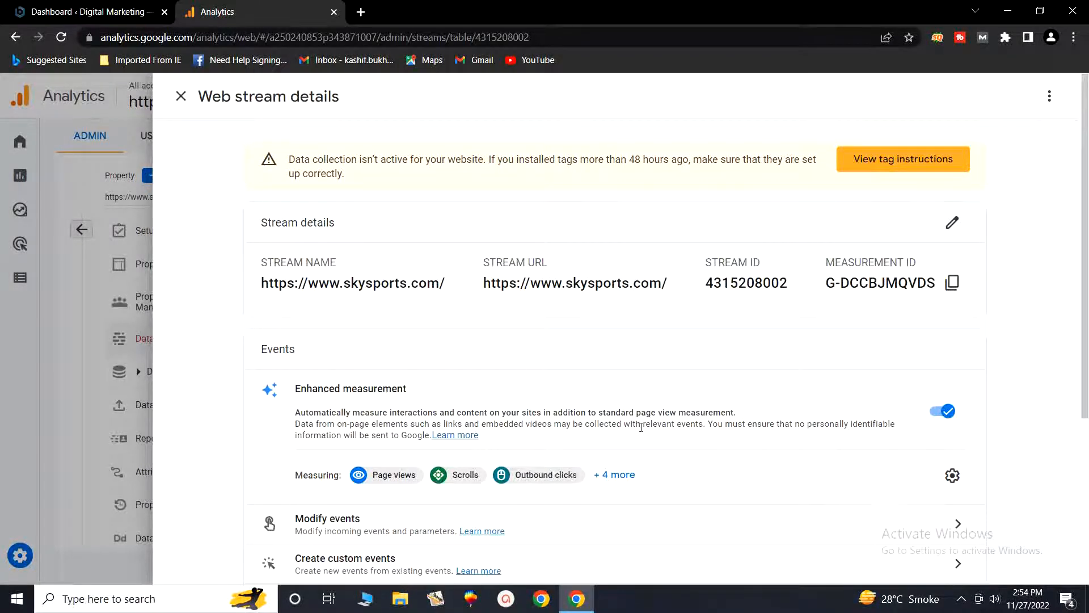
Step: Open the tag instructions for the stream and choose the manual installation option
scroll(648, 437, "down", 2)
scroll(649, 438, "down", 3)
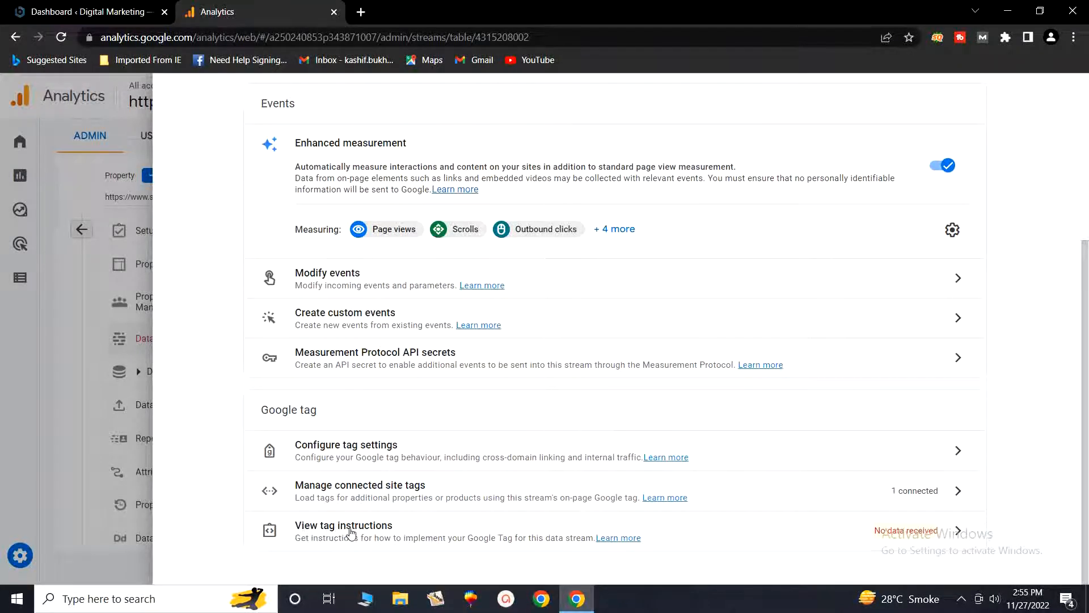
left_click(562, 531)
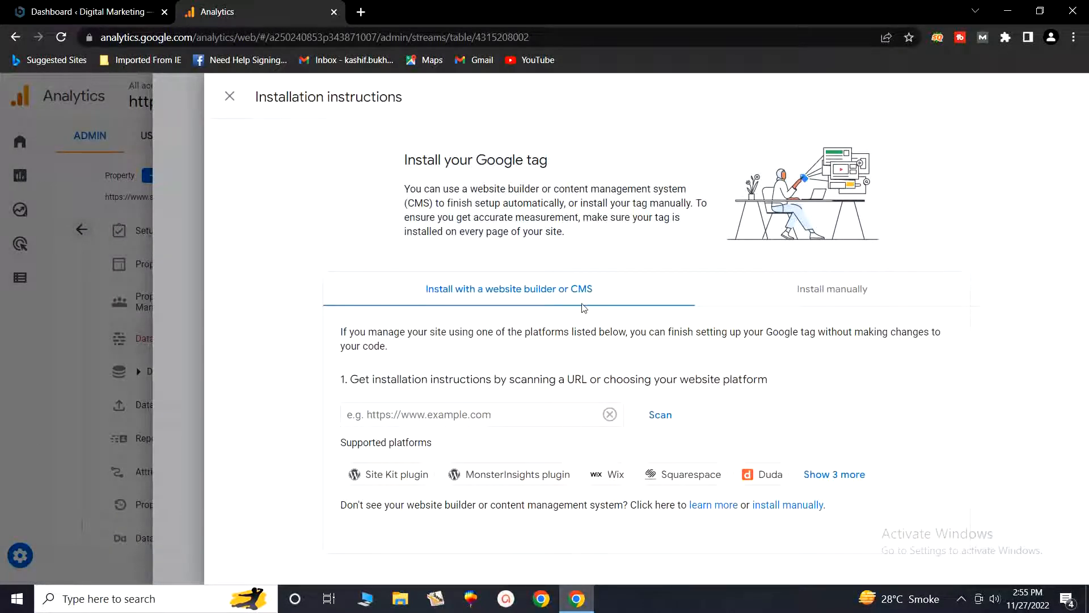
left_click(833, 295)
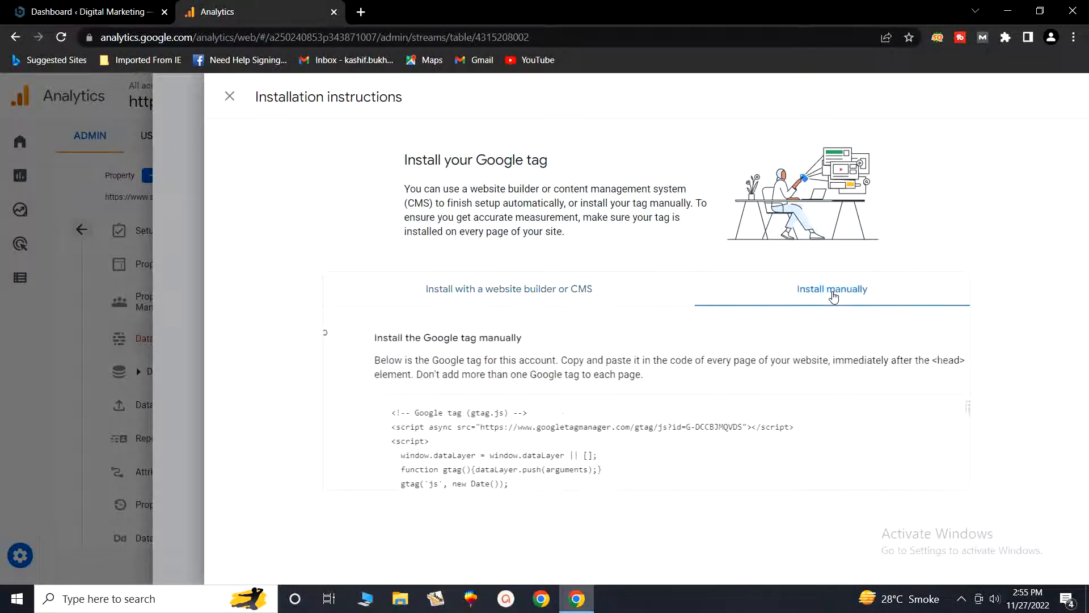
Step: Select the whole Google tag (gtag.js) code snippet and copy it
scroll(594, 482, "down", 1)
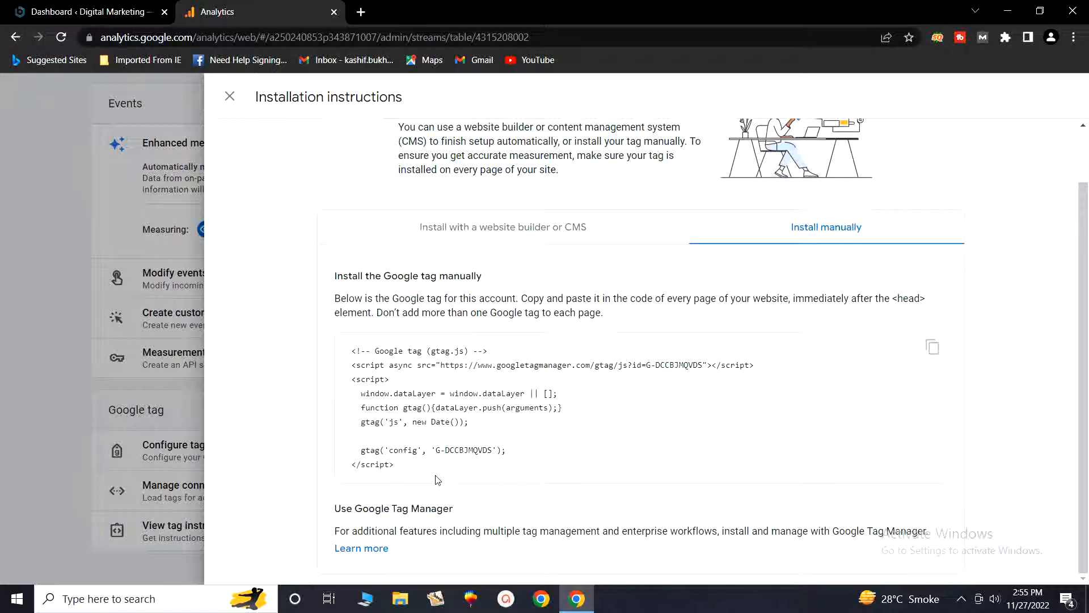
left_click_drag(421, 482, 364, 355)
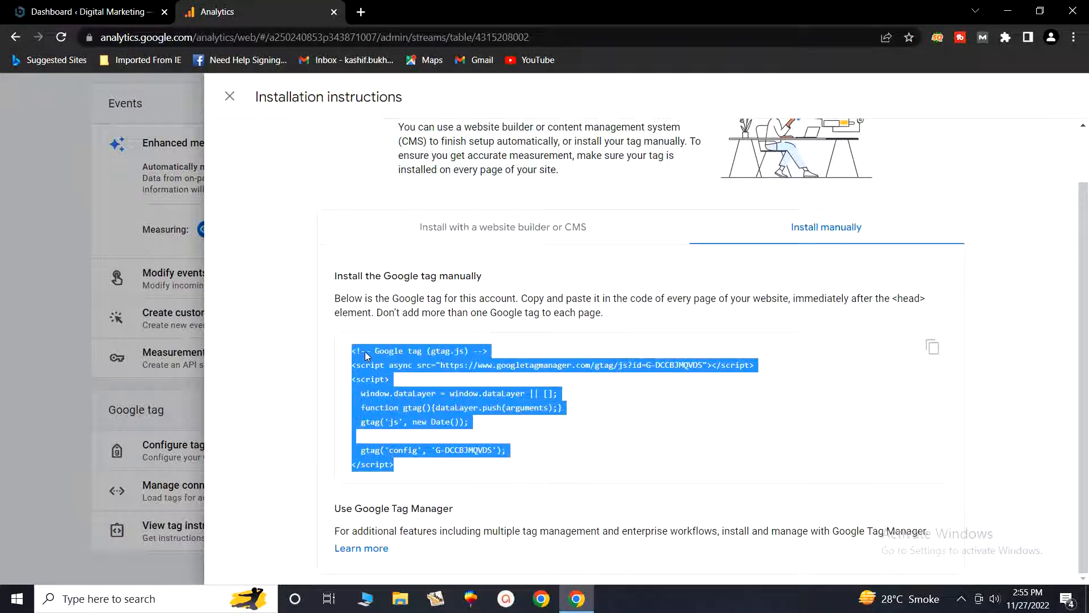
right_click(364, 356)
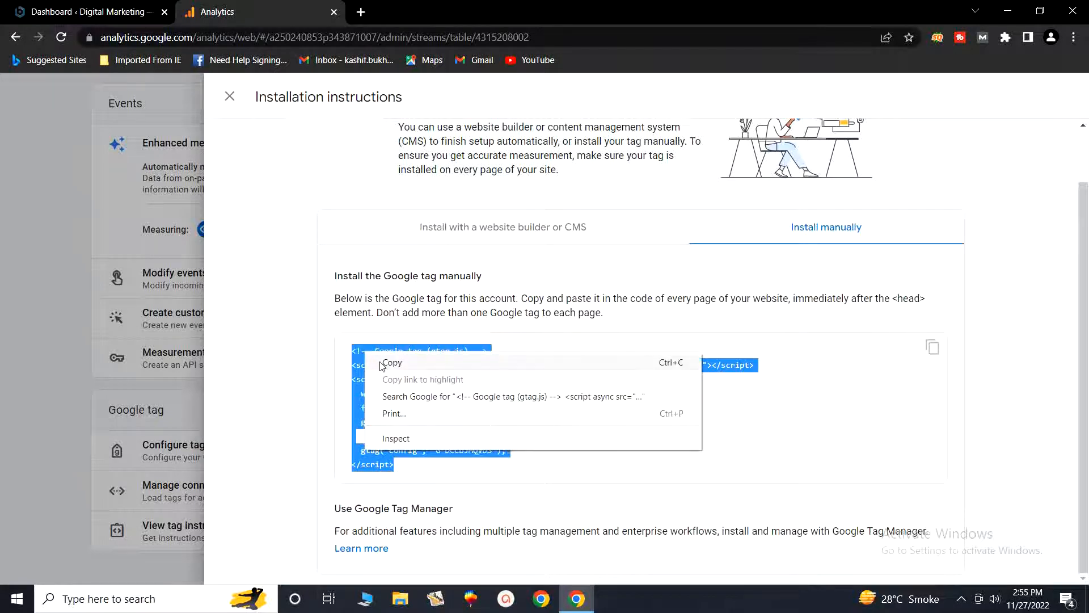
left_click(381, 366)
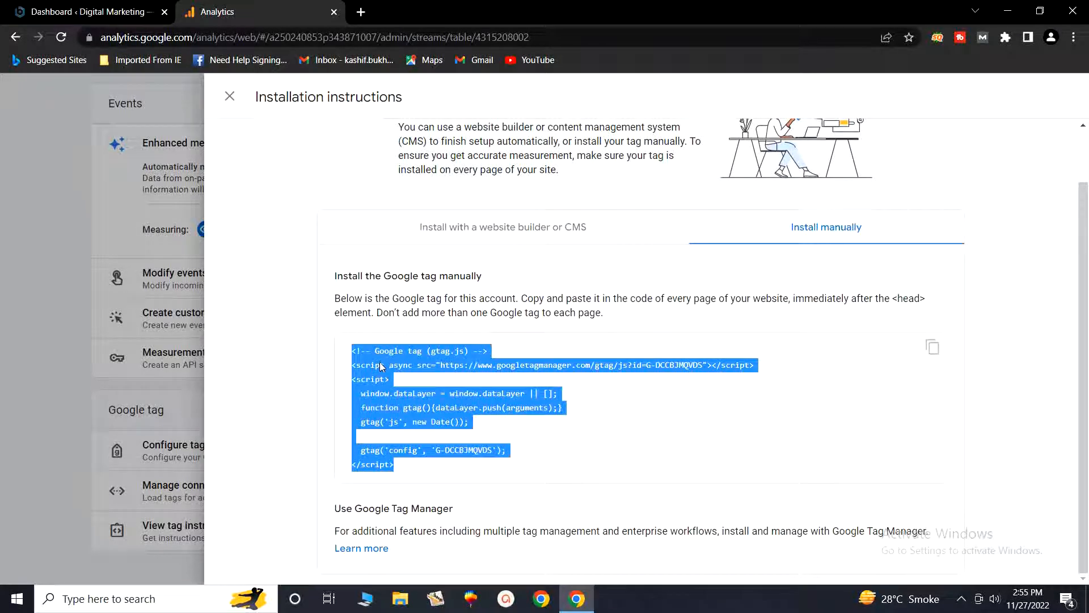
Step: Search the WordPress plugin directory for "insert header and footer"
left_click(77, 5)
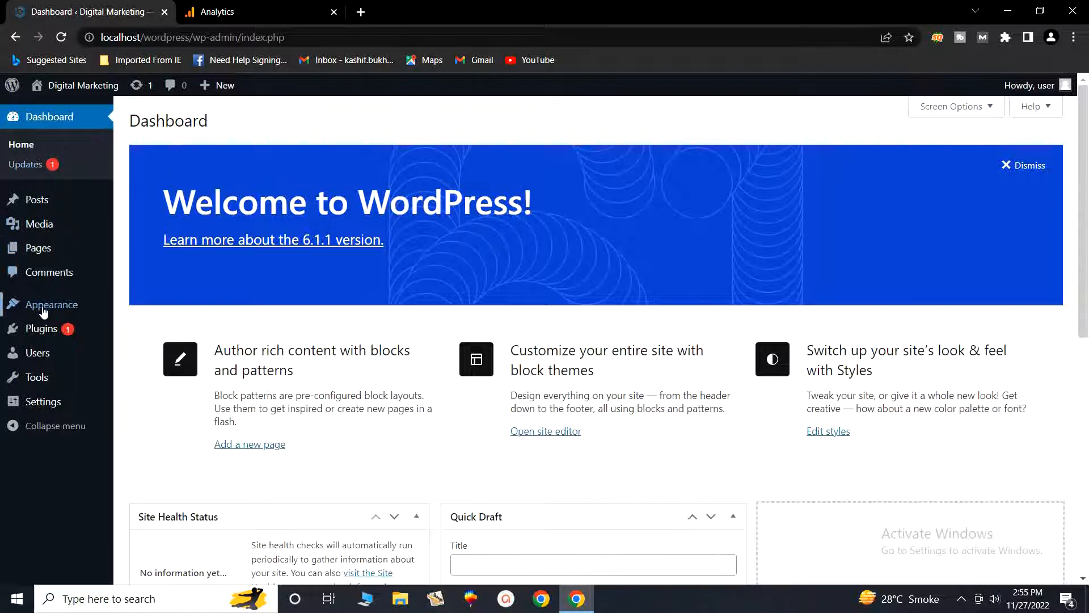
mouse_move(32, 328)
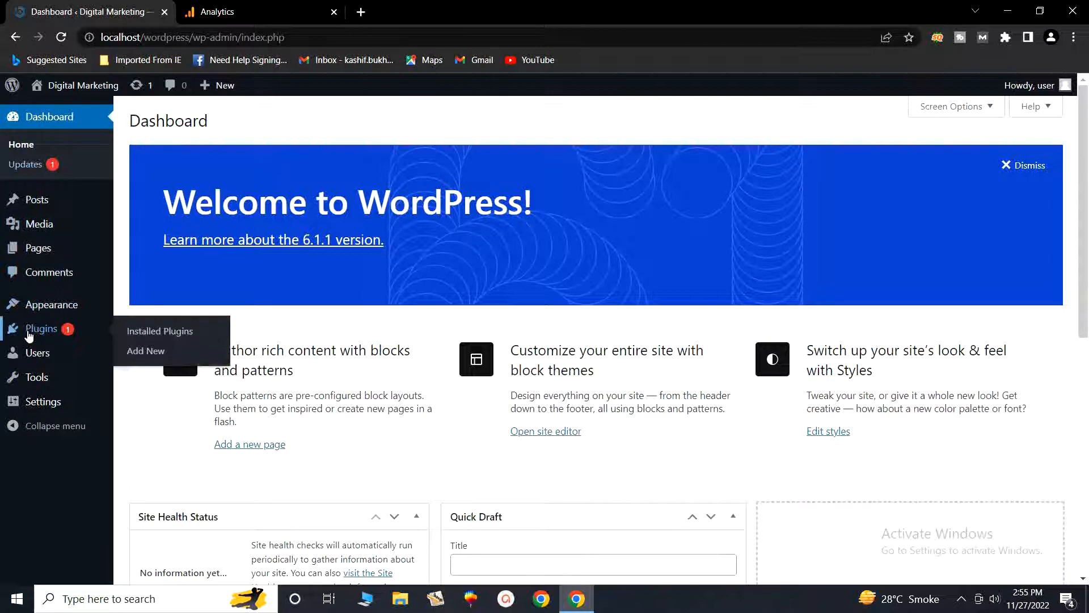
left_click(143, 355)
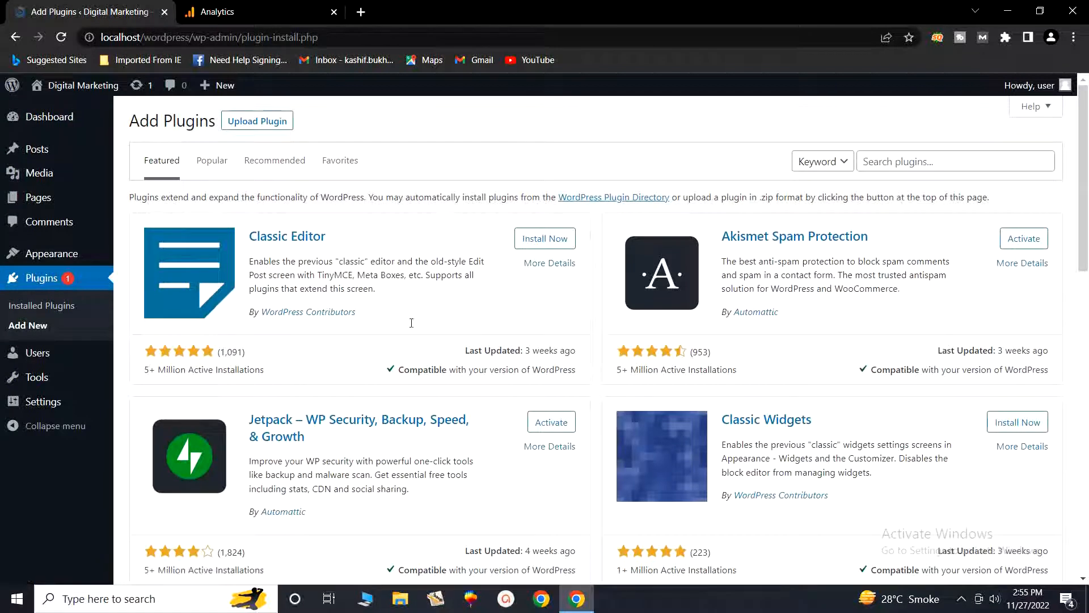
left_click(895, 162)
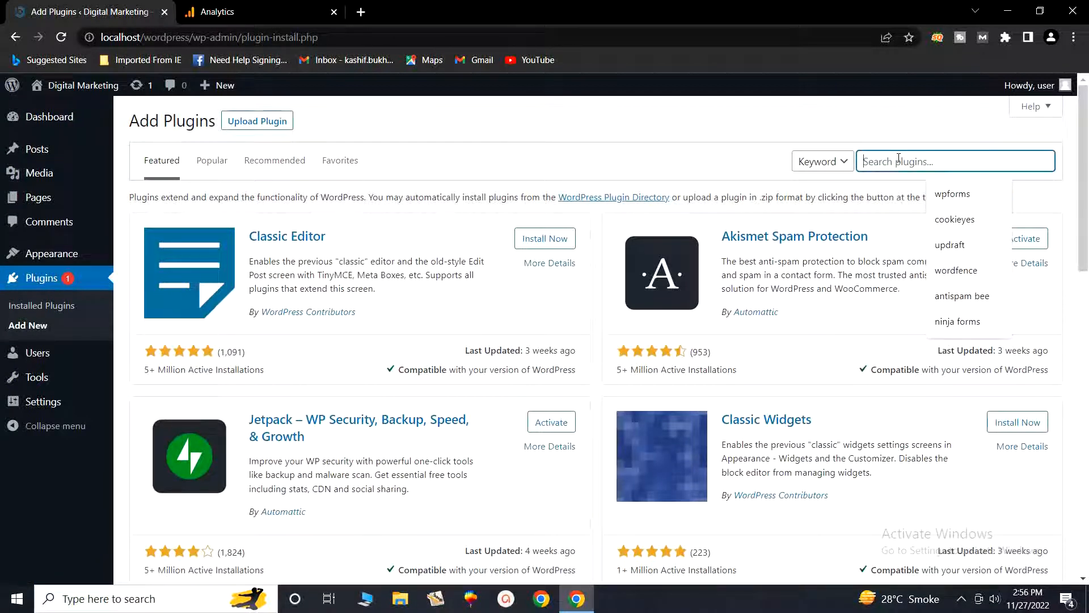
type("inse")
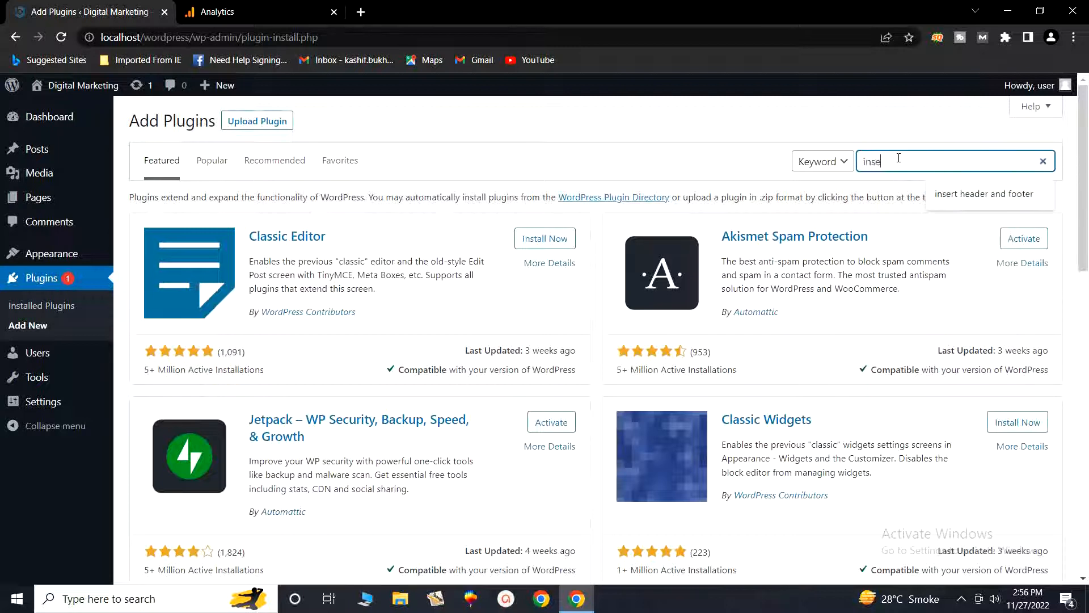
type("rt header and footer")
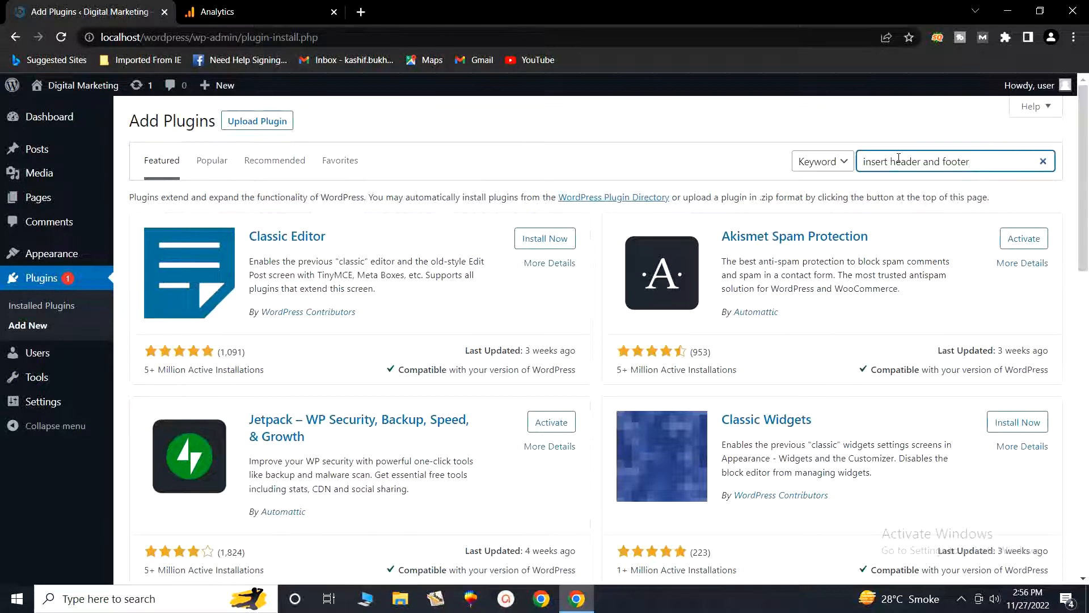
key("Return")
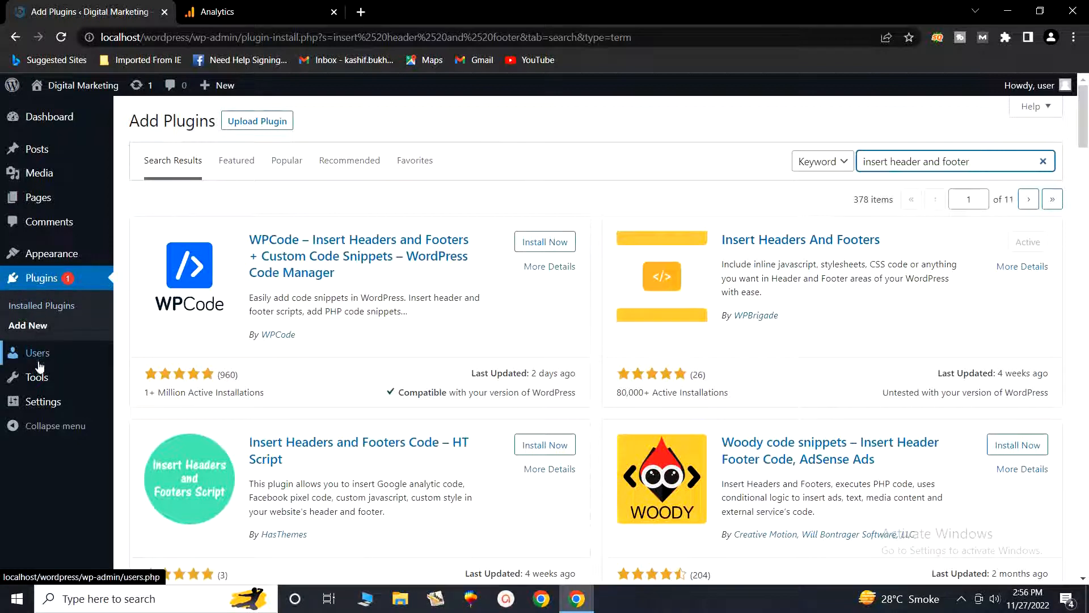
Step: Open the WP Headers and Footers settings page in WordPress
mouse_move(17, 403)
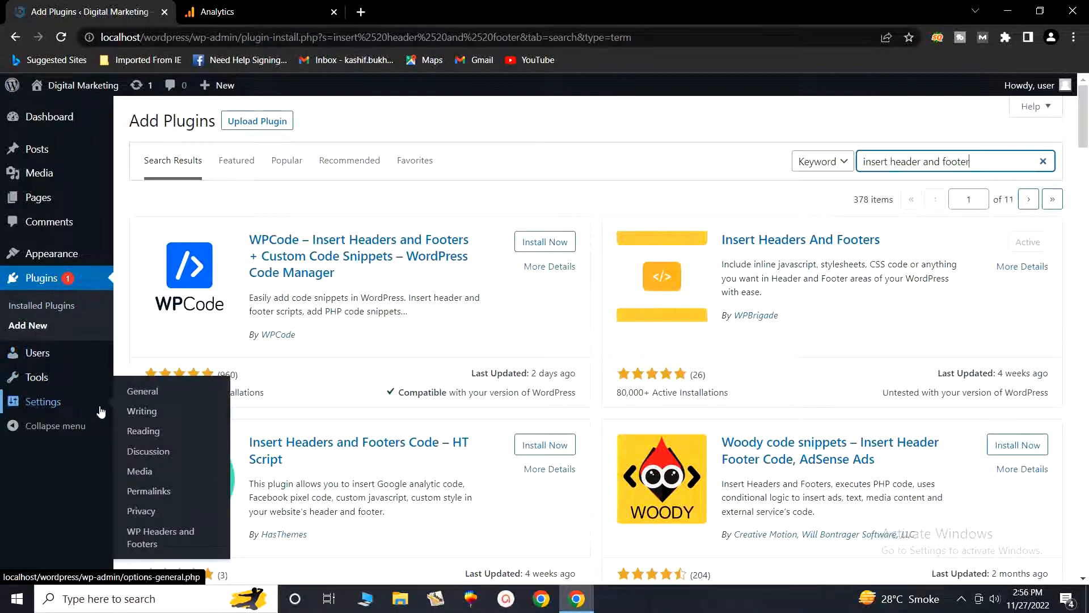
left_click(150, 539)
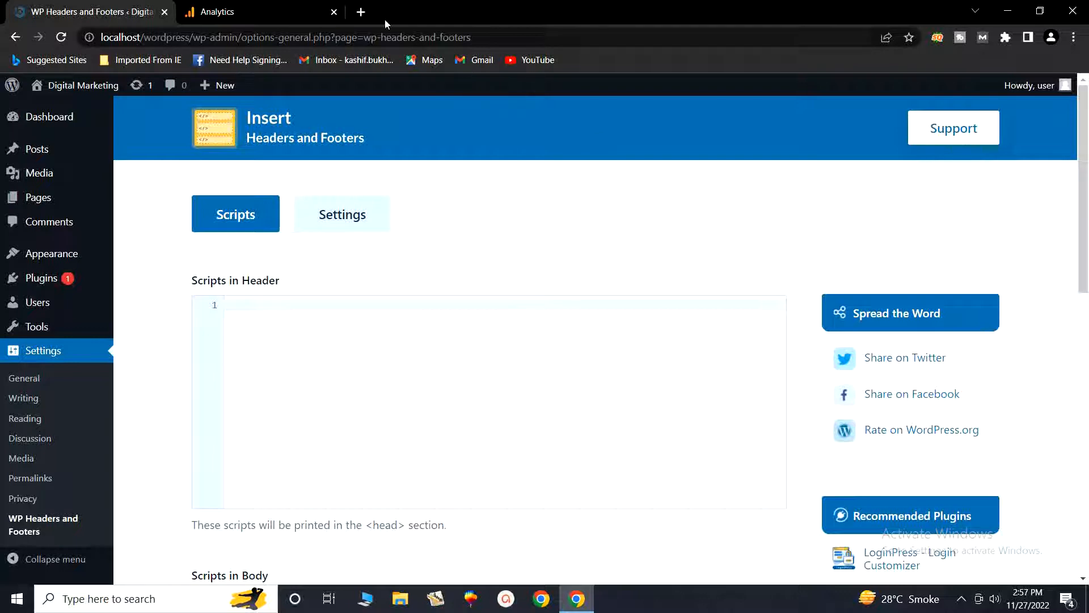
left_click(293, 5)
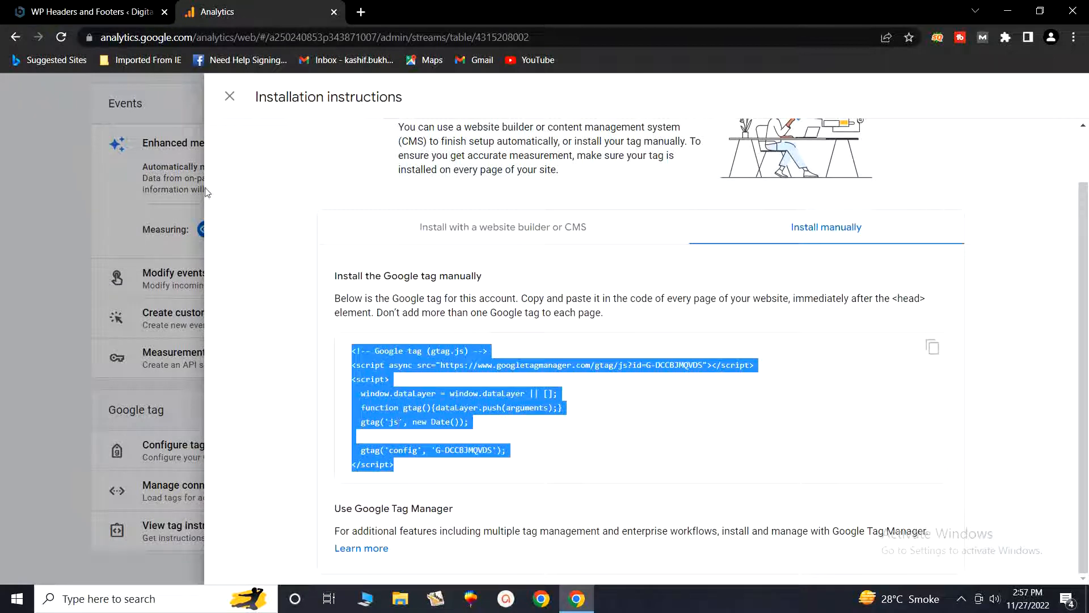
left_click(102, 4)
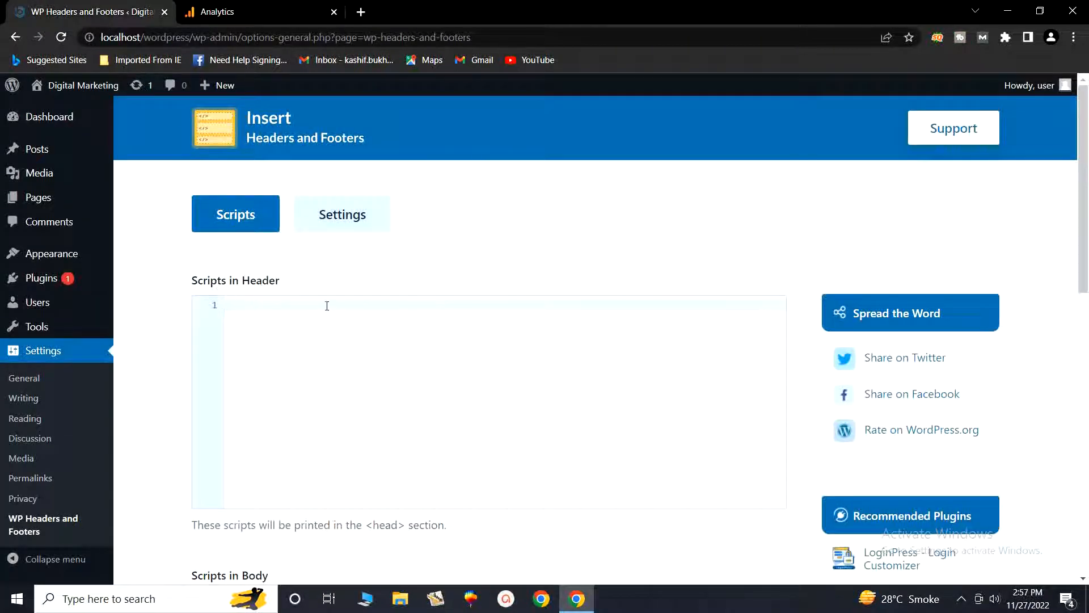
Step: Paste the Google tag code into Scripts in Header and save the changes
right_click(270, 304)
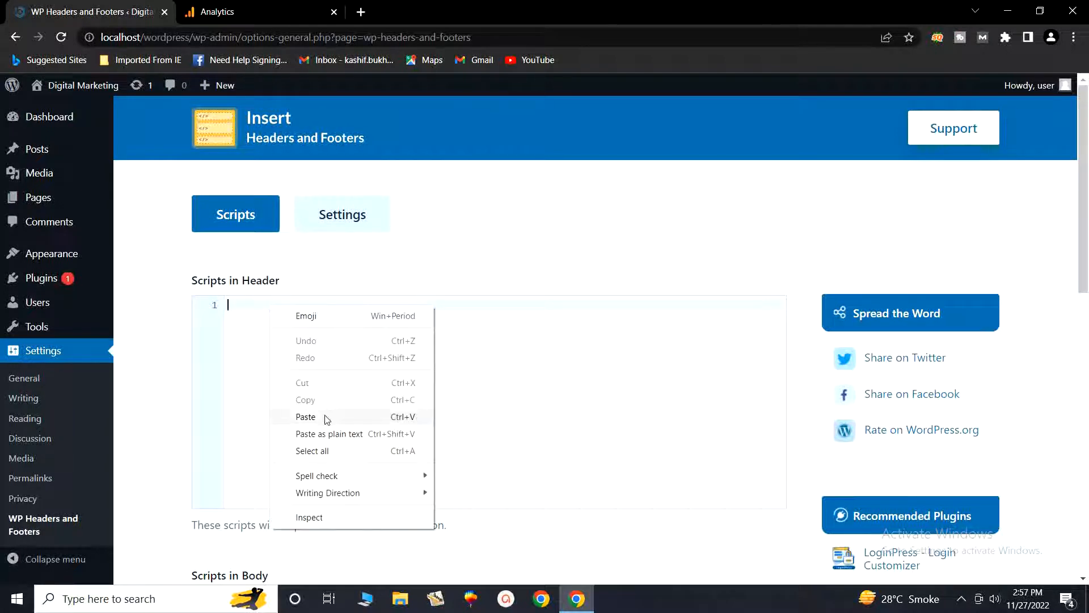
left_click(306, 417)
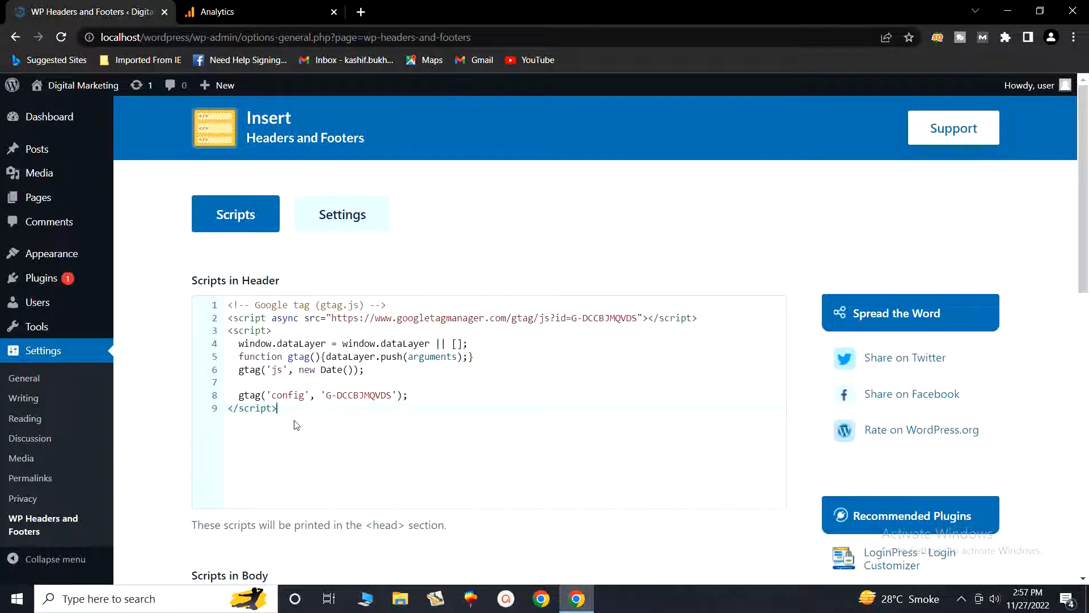
scroll(377, 445, "down", 10)
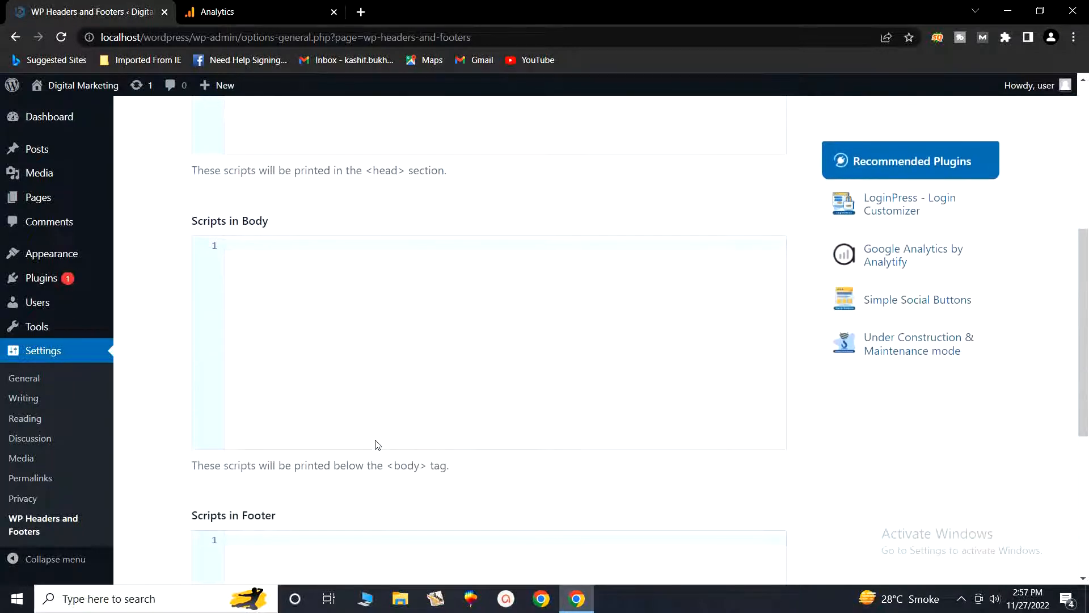
scroll(376, 441, "down", 1)
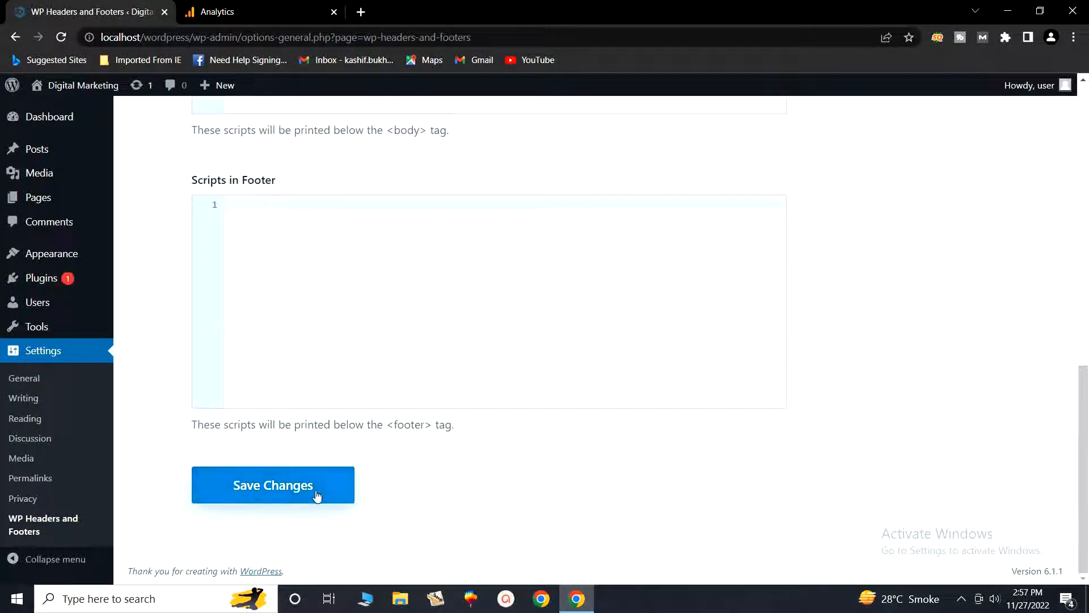
left_click(268, 496)
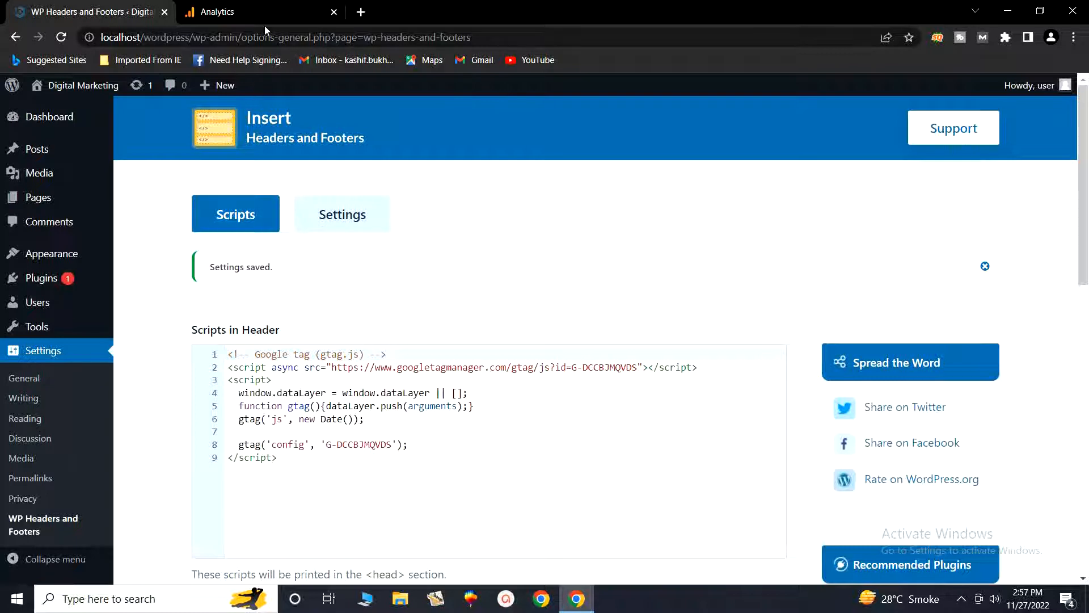
Step: Back in Analytics, close the installation instructions and the web stream details
left_click(257, 11)
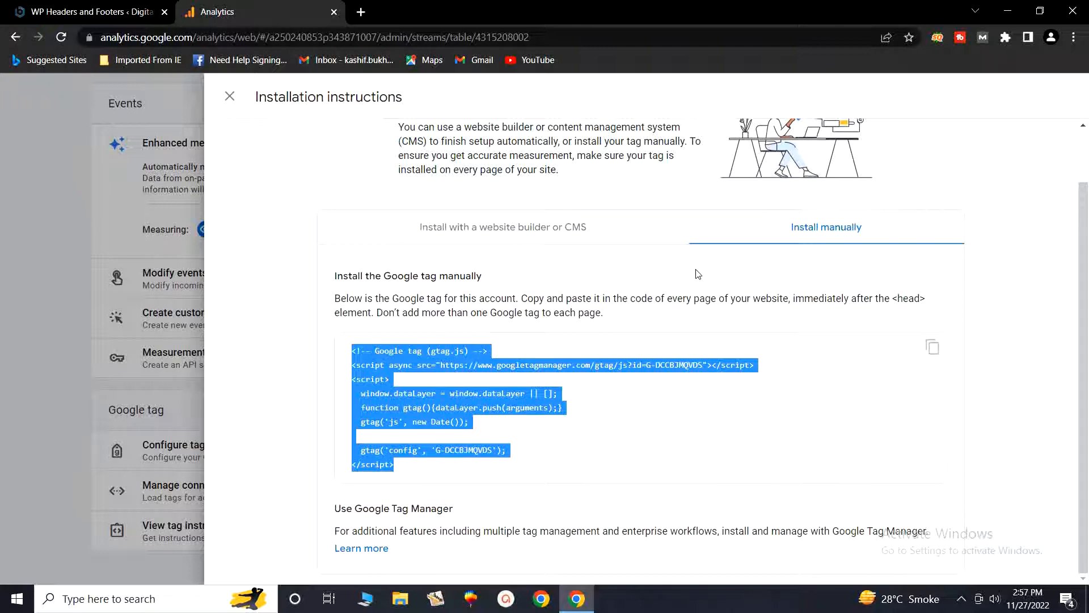
left_click(230, 97)
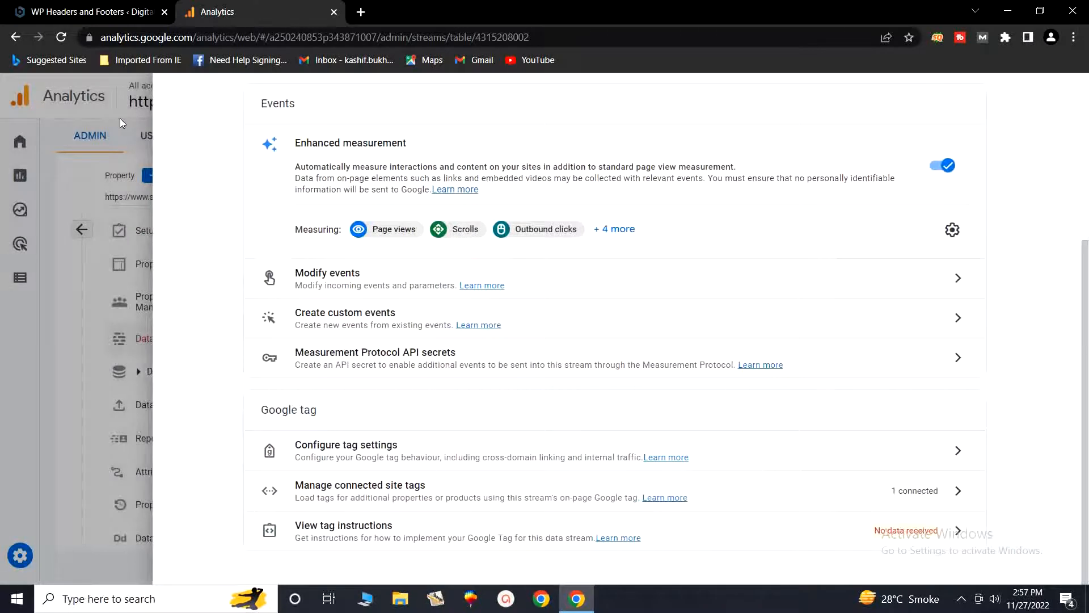
left_click(120, 118)
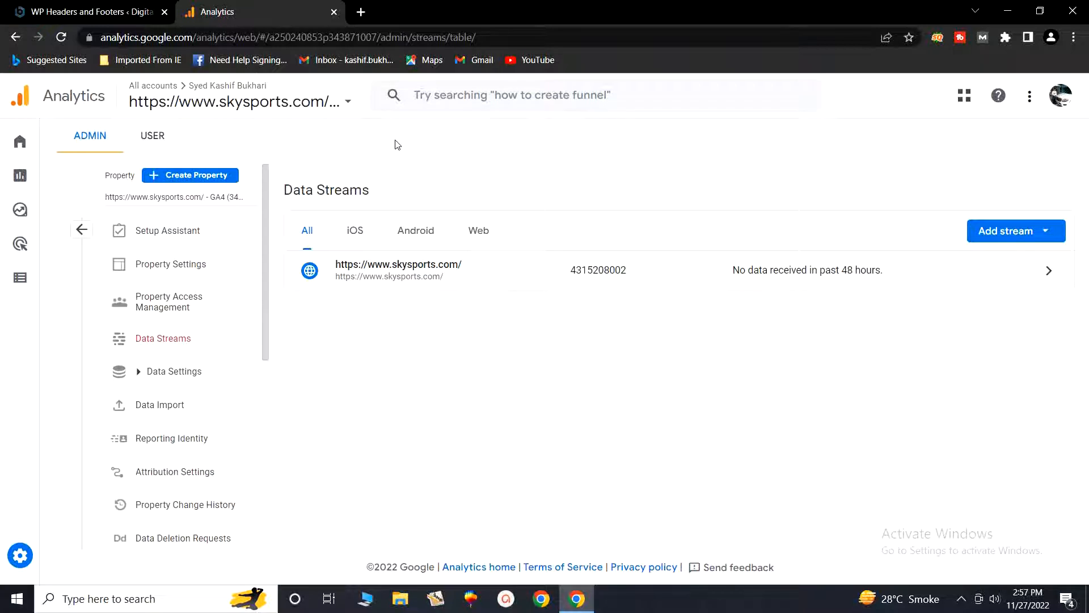
left_click(348, 106)
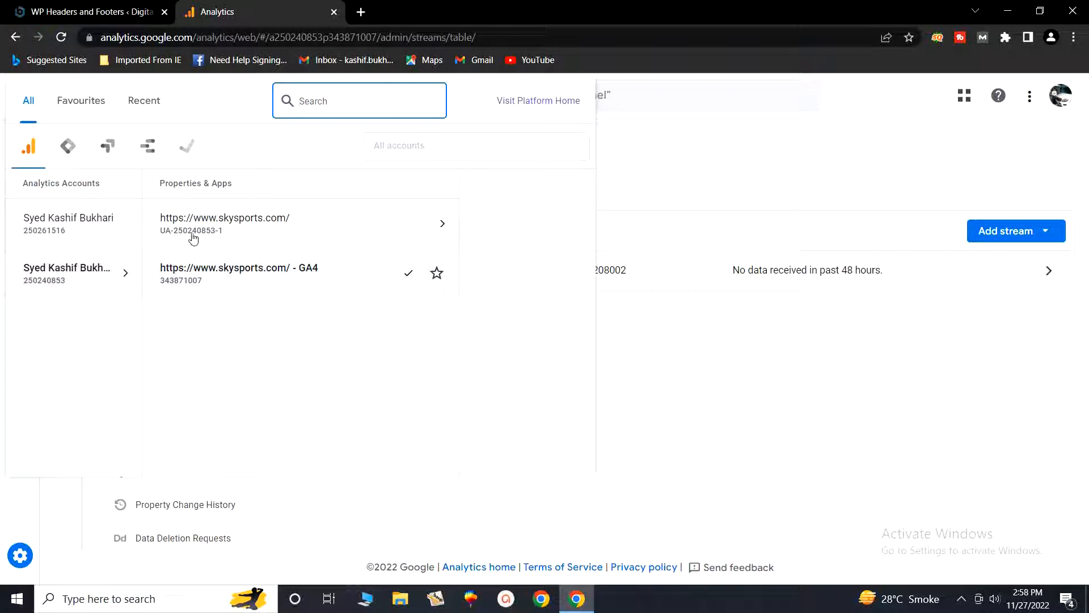
left_click(317, 225)
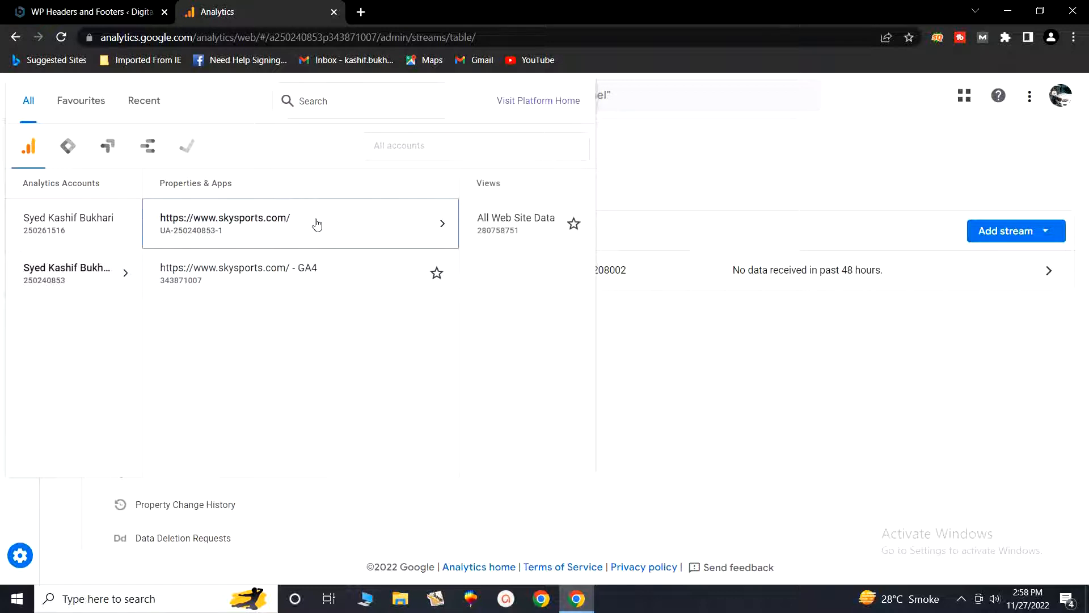
mouse_move(479, 226)
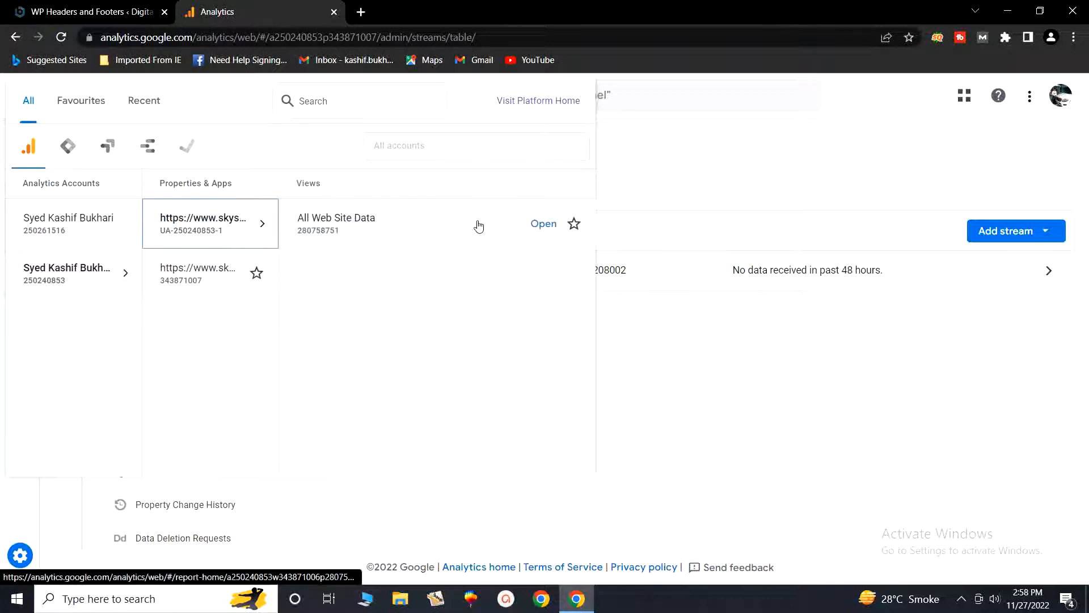
left_click(360, 225)
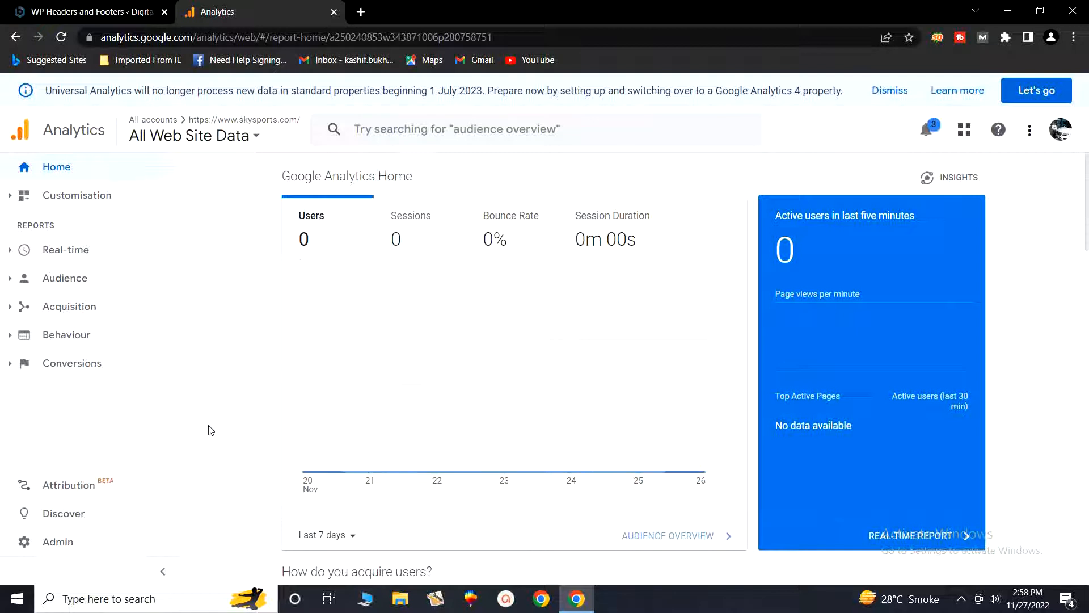
Step: Open the property's Tracking Code page under Tracking Info in Admin
scroll(113, 511, "down", 1)
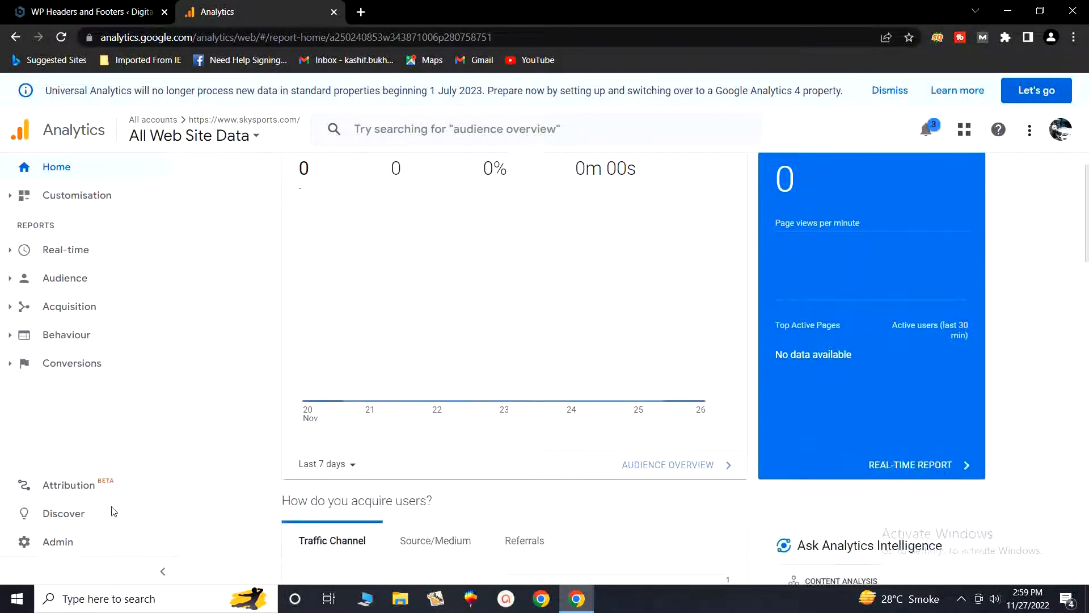
left_click(29, 545)
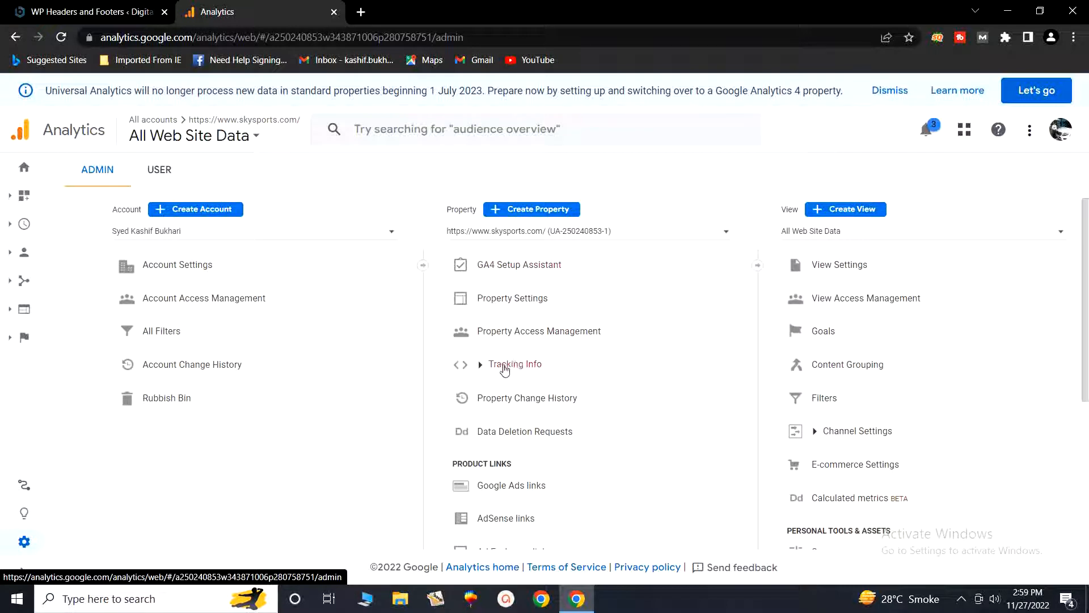
left_click(513, 367)
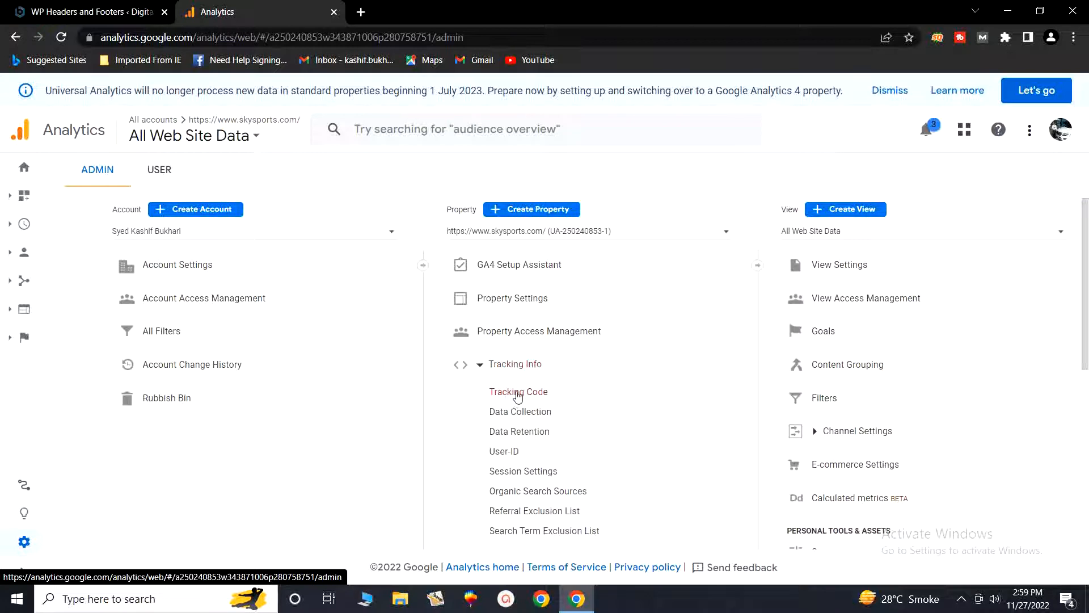
left_click(518, 392)
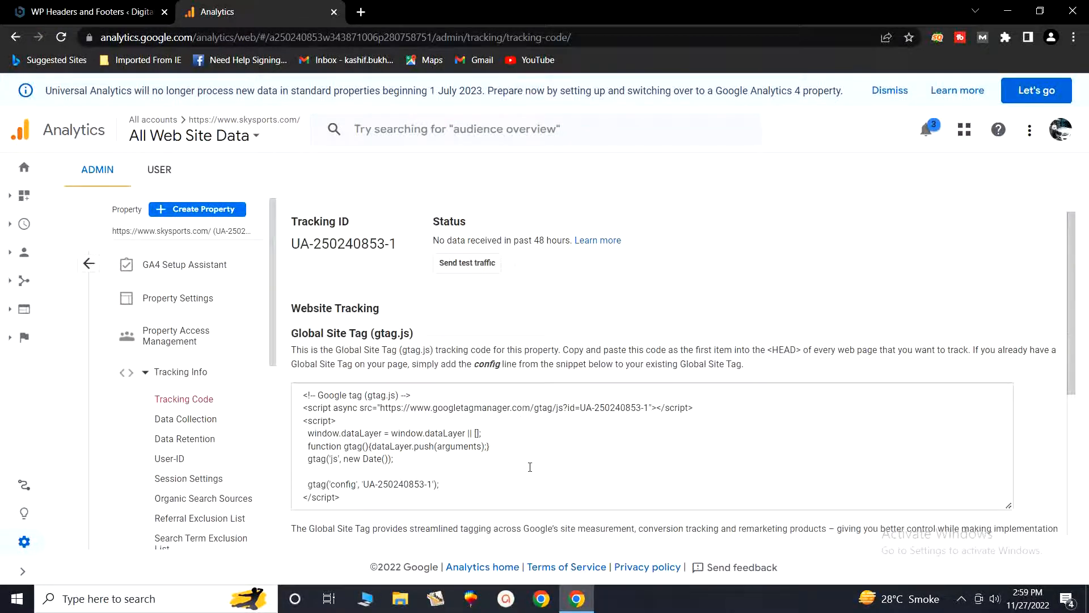
Step: Copy the Universal Analytics global site tag code
scroll(530, 467, "down", 1)
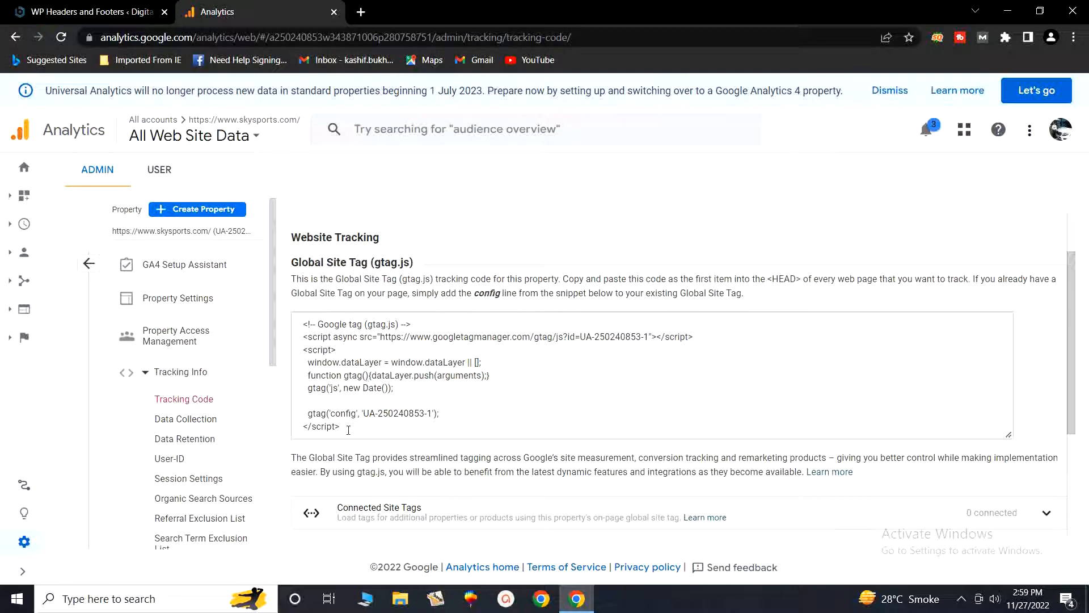
left_click_drag(348, 429, 306, 323)
right_click(321, 328)
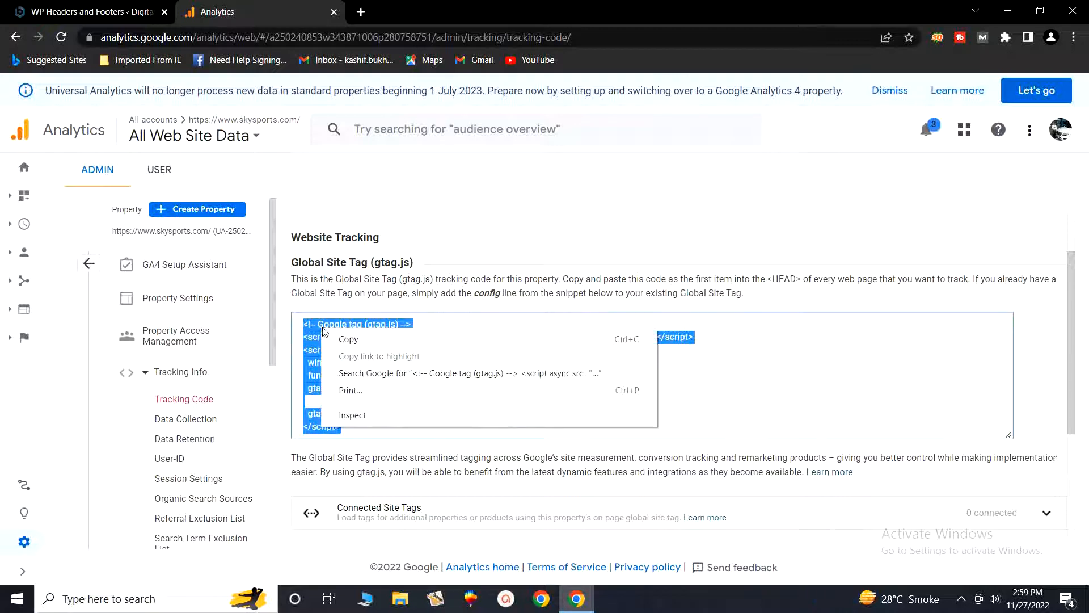
left_click(348, 339)
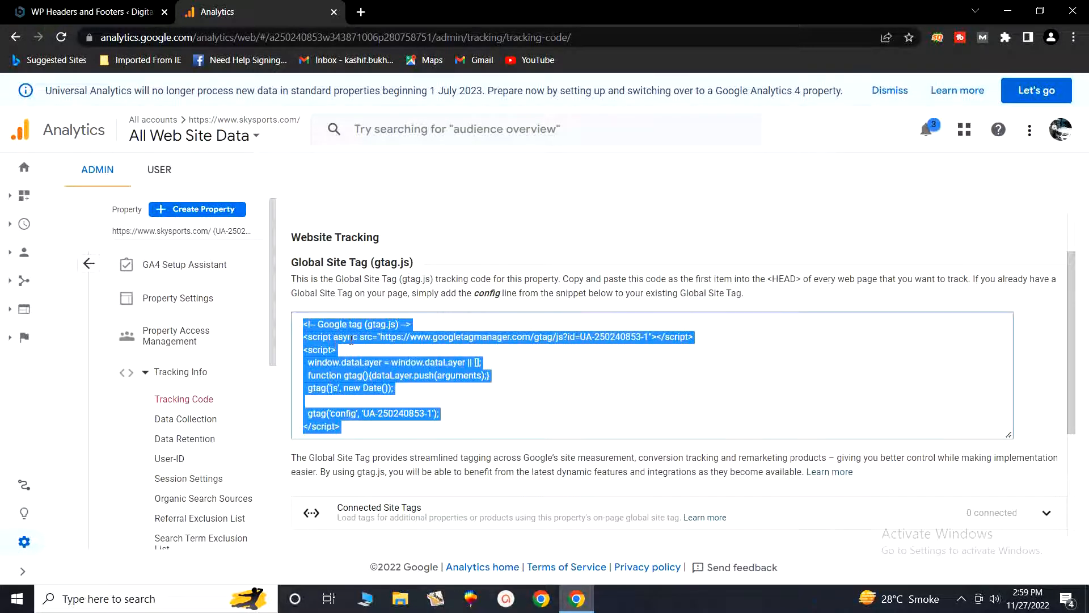
left_click(98, 8)
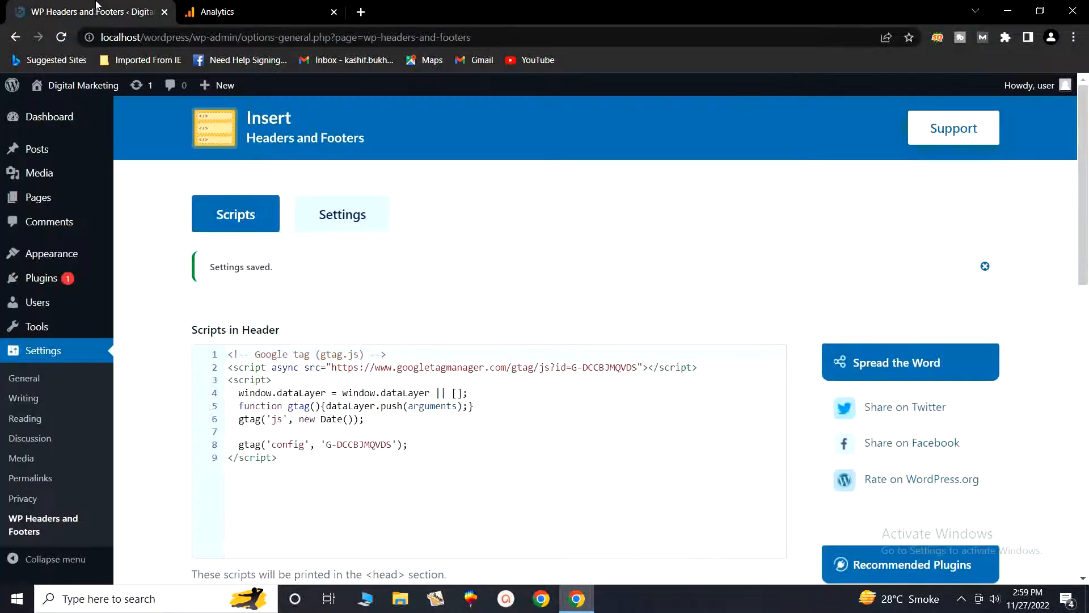
left_click(286, 461)
key("Return")
left_click(219, 12)
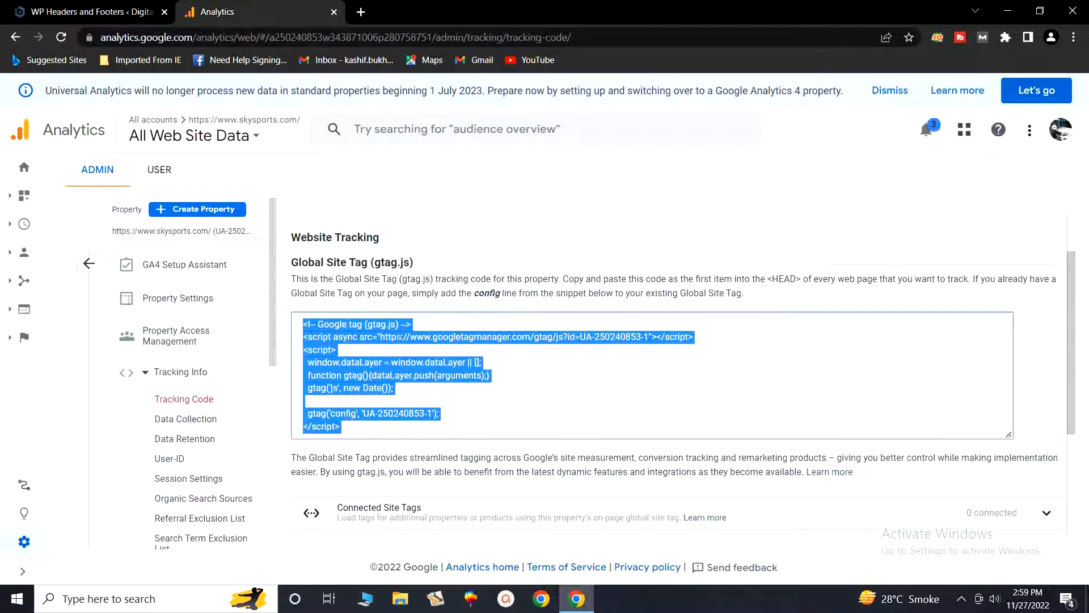
left_click(78, 8)
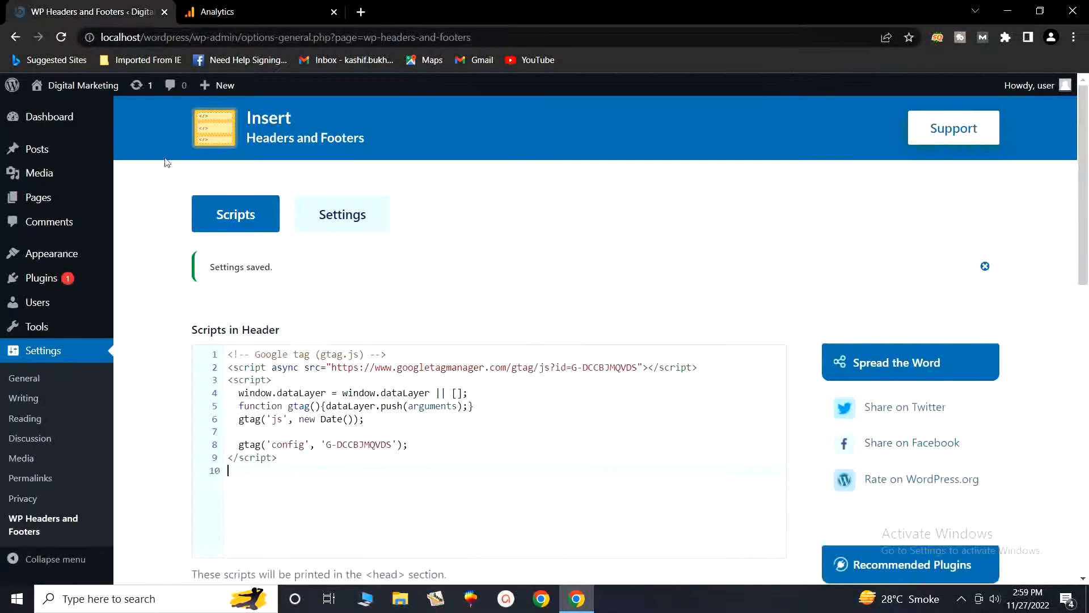
right_click(242, 472)
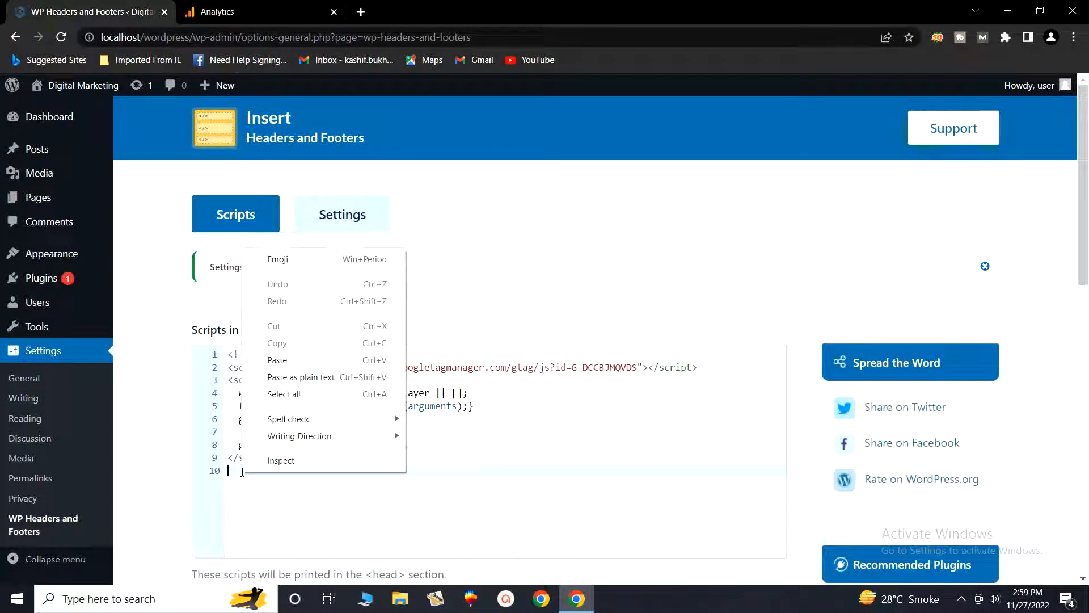
left_click(272, 365)
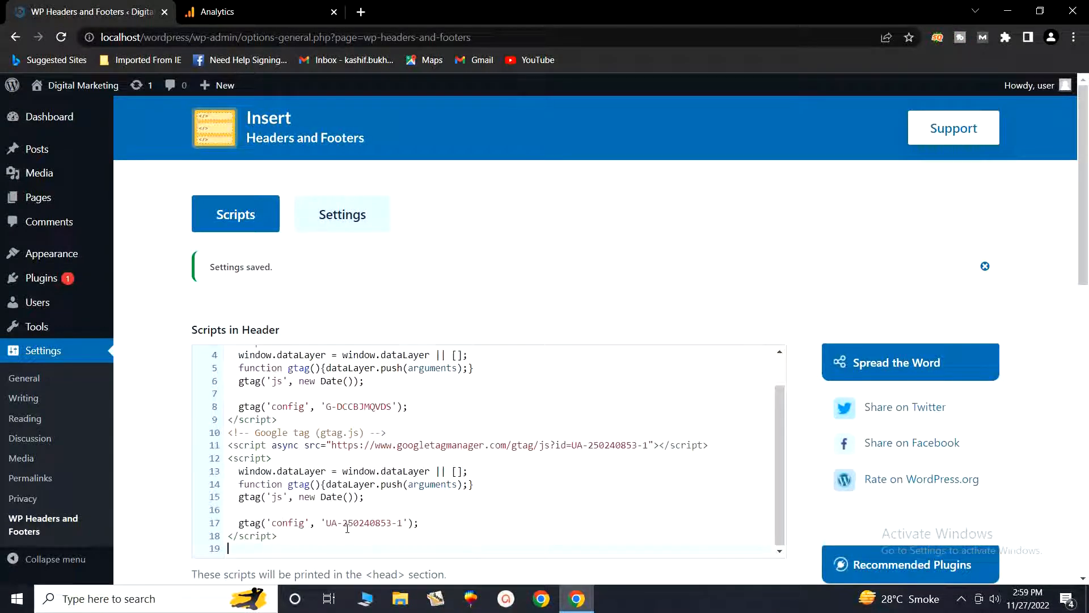
Step: Save the changes to the header scripts
scroll(320, 494, "down", 1)
scroll(322, 493, "down", 6)
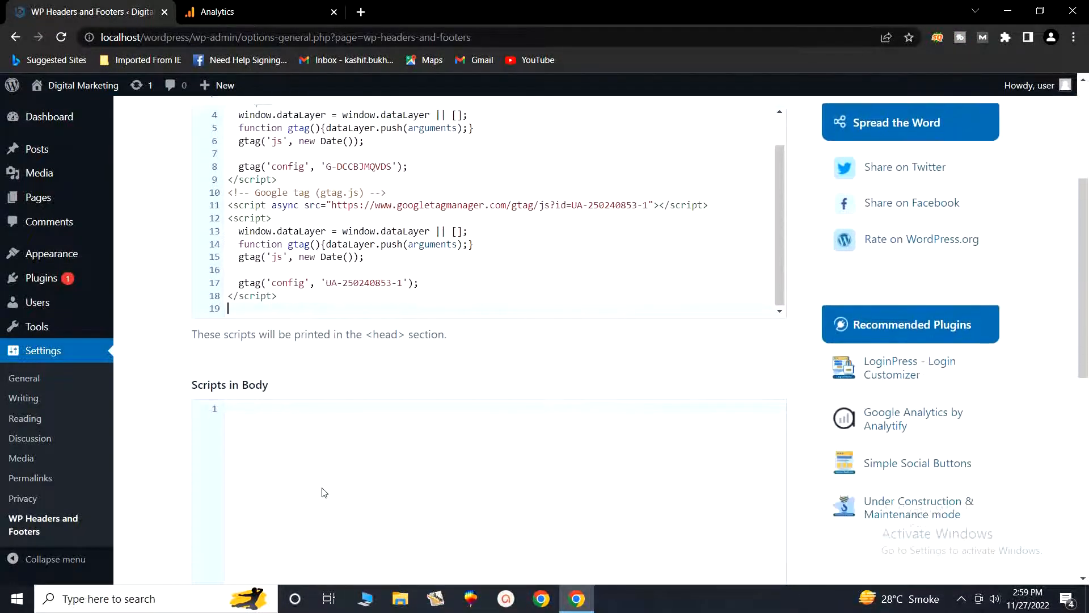
scroll(324, 492, "down", 5)
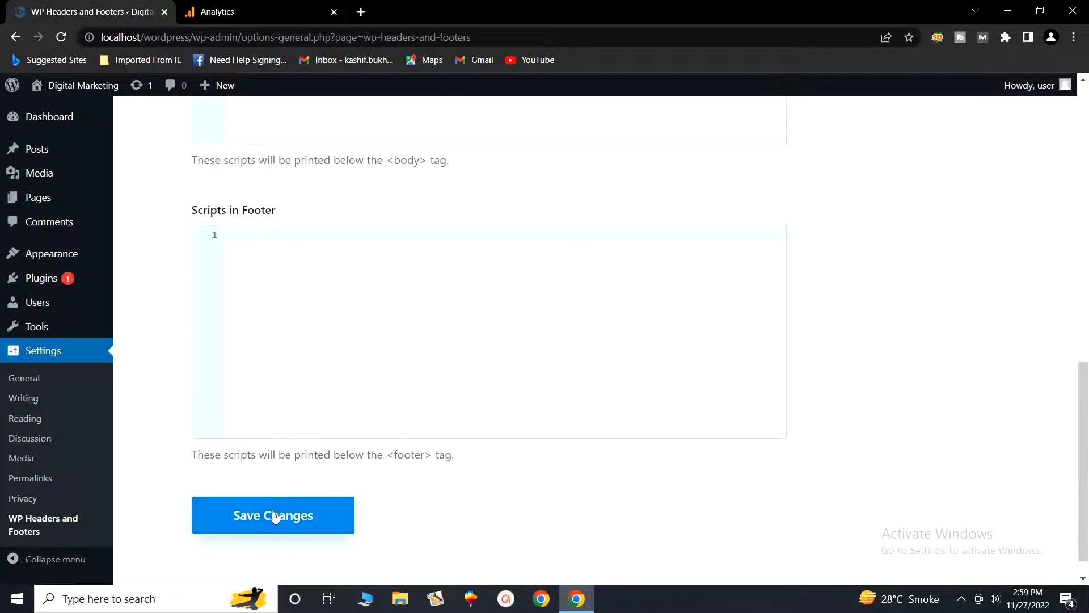
left_click(267, 516)
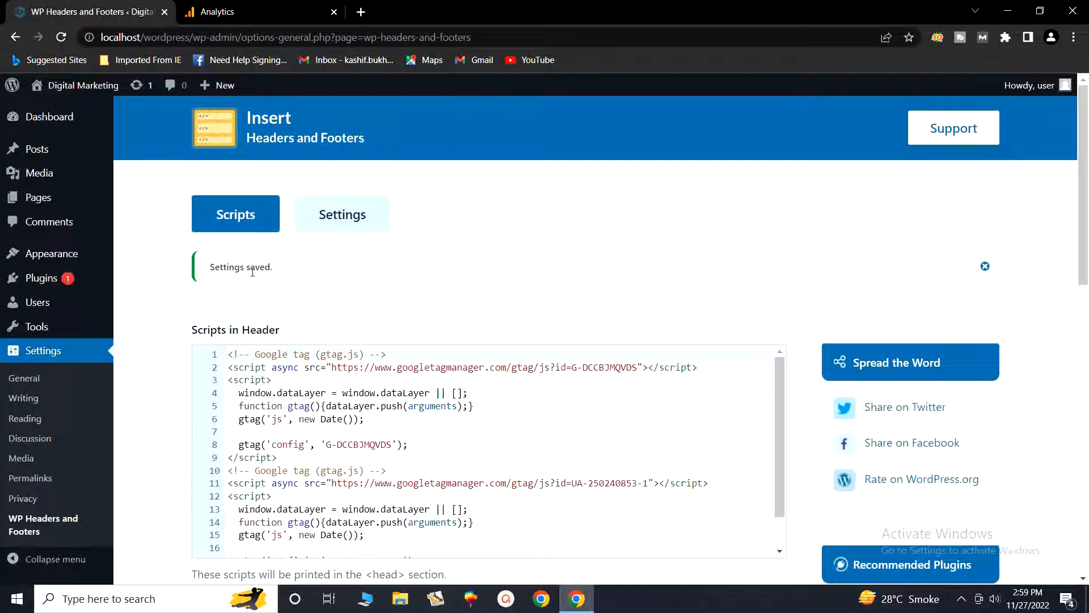
scroll(325, 393, "down", 1)
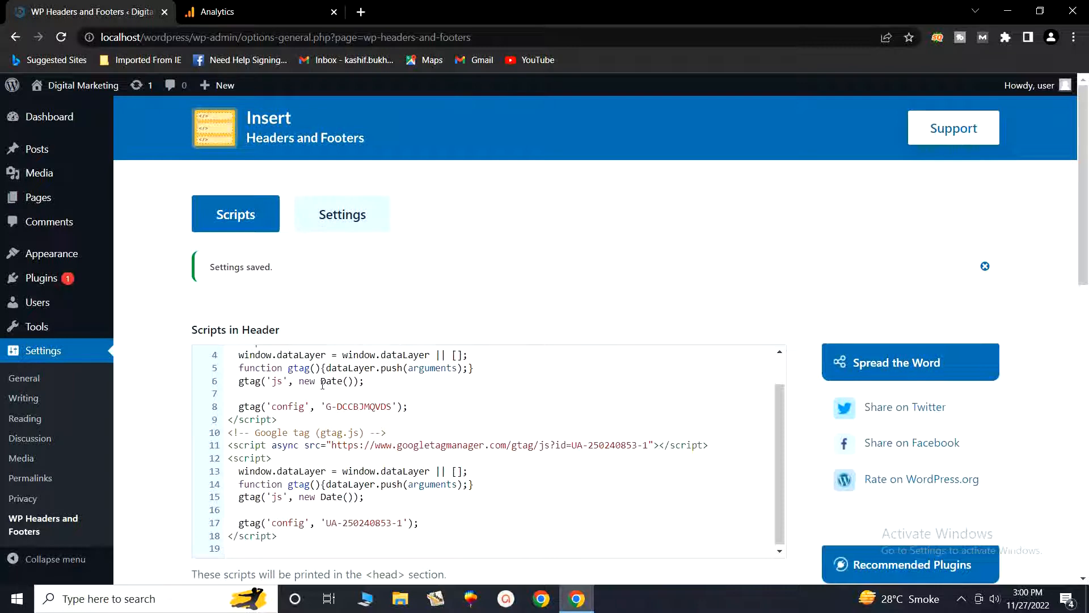
Step: Send test traffic from the Tracking Code page and close the Sky Sports window it opens
left_click(218, 11)
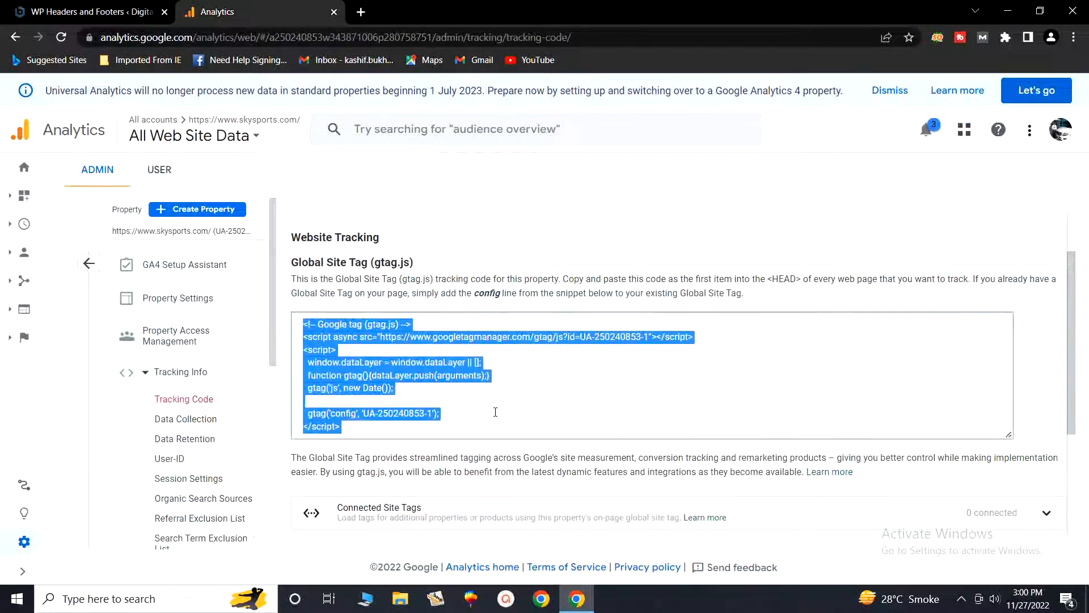
scroll(499, 414, "up", 2)
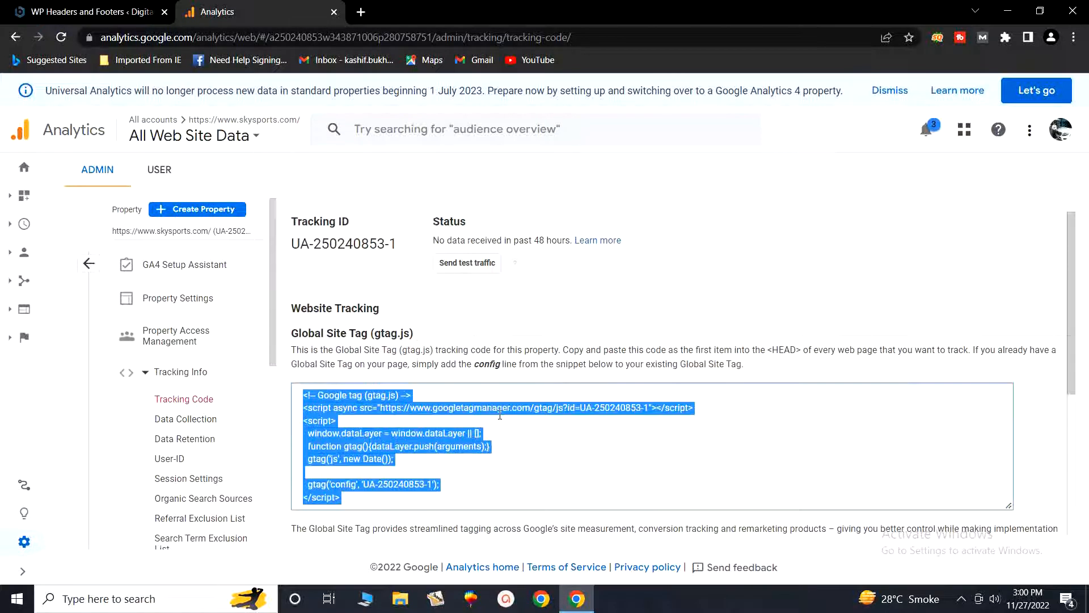
left_click(469, 267)
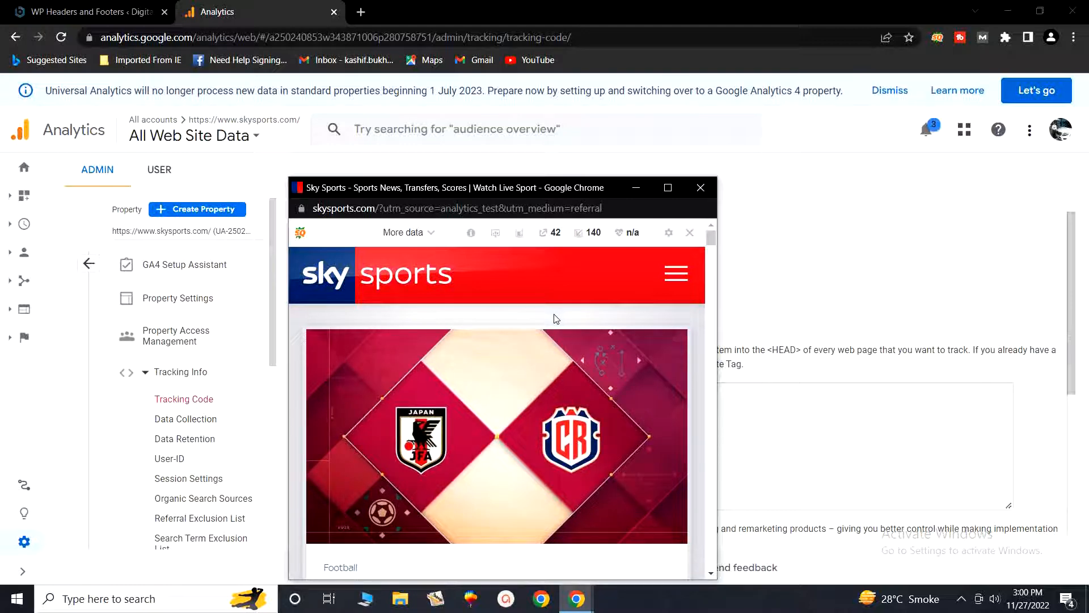
scroll(556, 318, "down", 8)
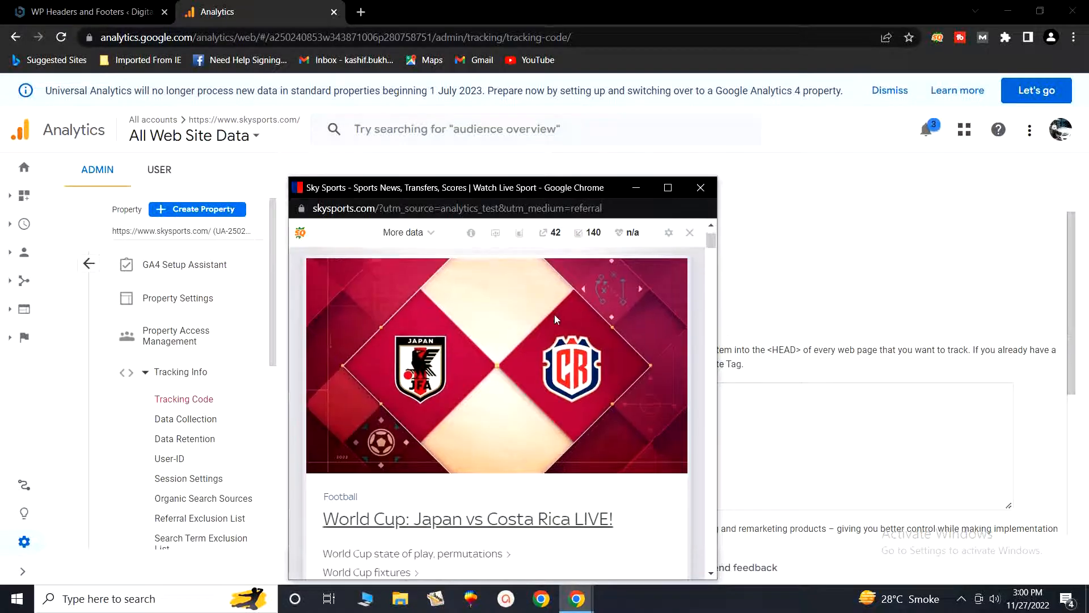
scroll(555, 319, "down", 5)
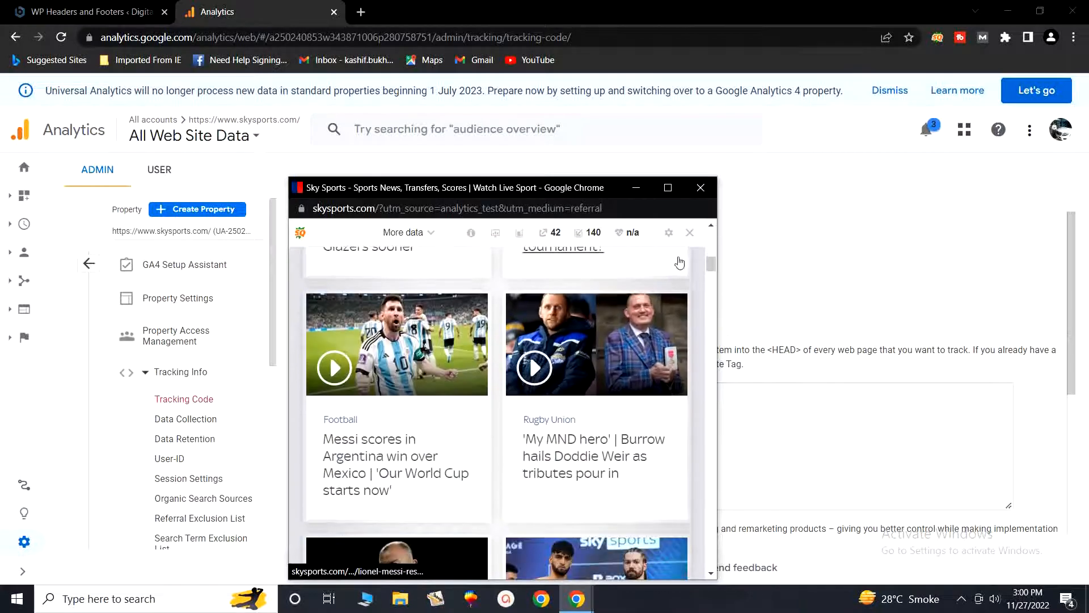
left_click(636, 187)
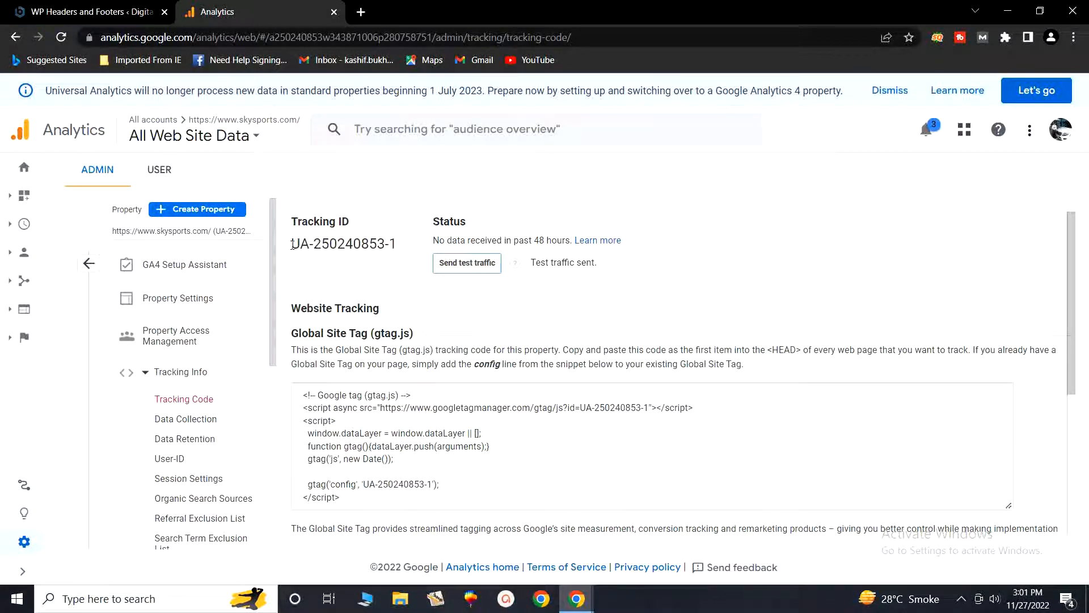
left_click_drag(291, 244, 395, 250)
left_click(375, 260)
left_click(960, 599)
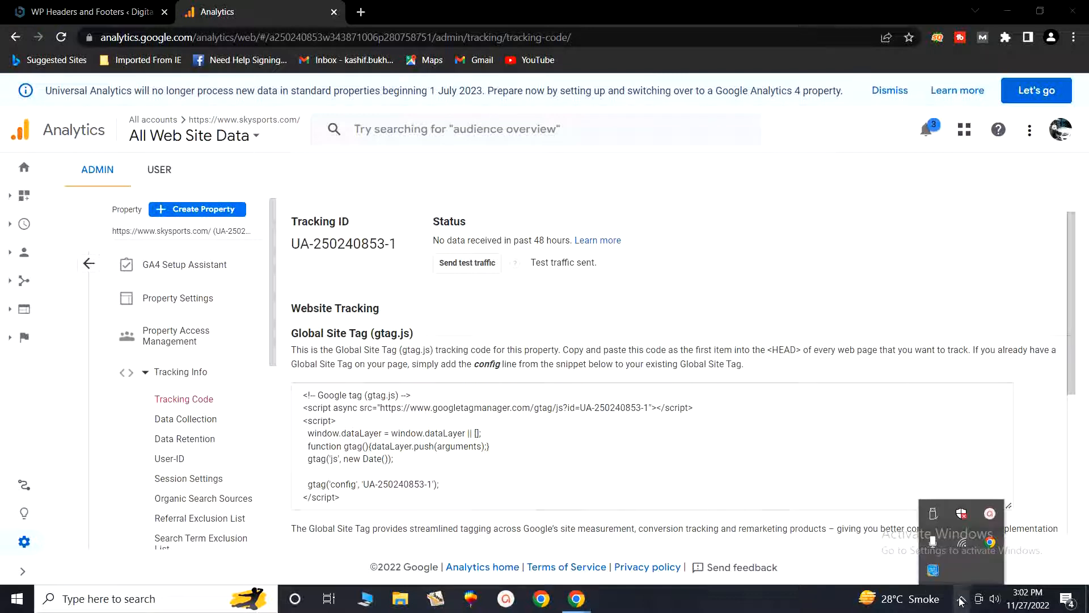
left_click(990, 515)
left_click(961, 534)
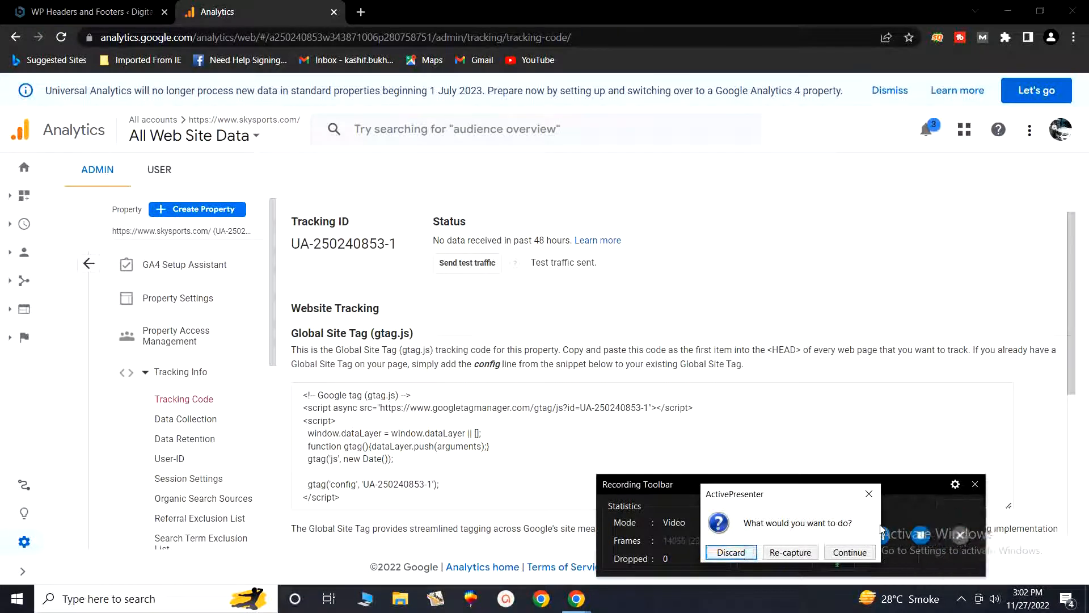
left_click(868, 495)
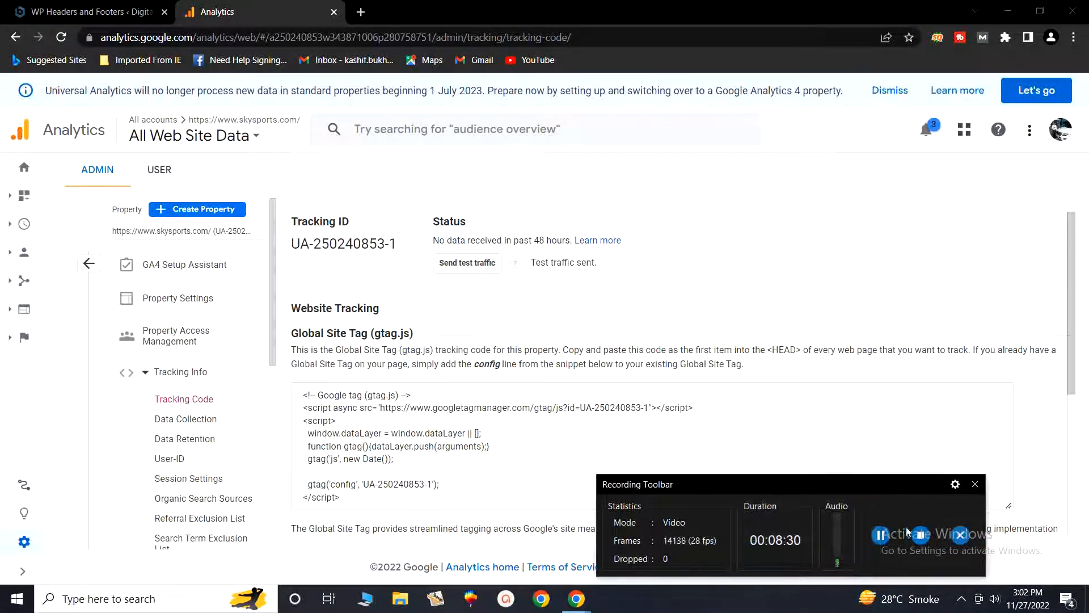